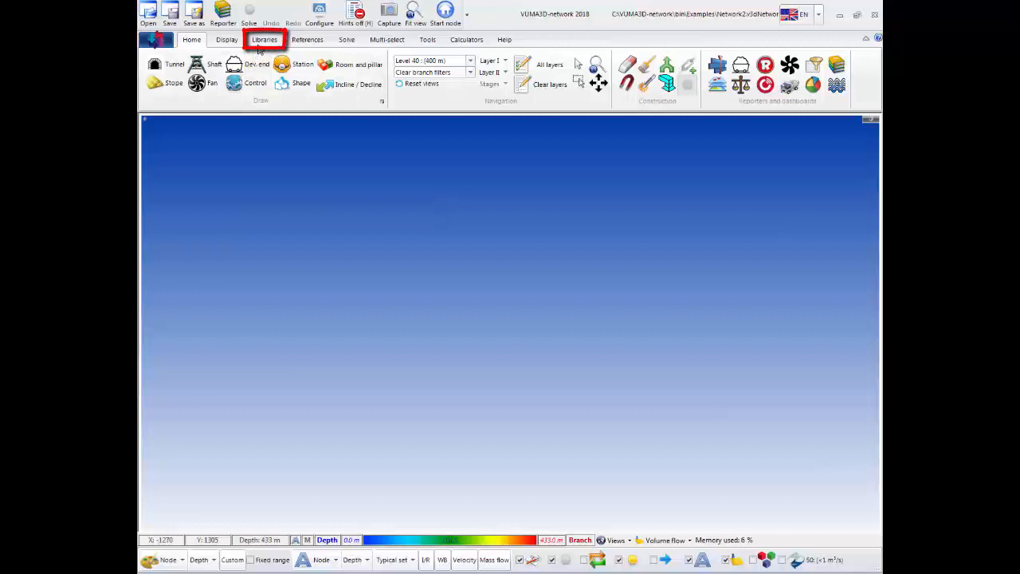
# In the global network defaults, set the rock type to shale and the wetness rating to Cat 3: Damp.
pyautogui.click(260, 45)
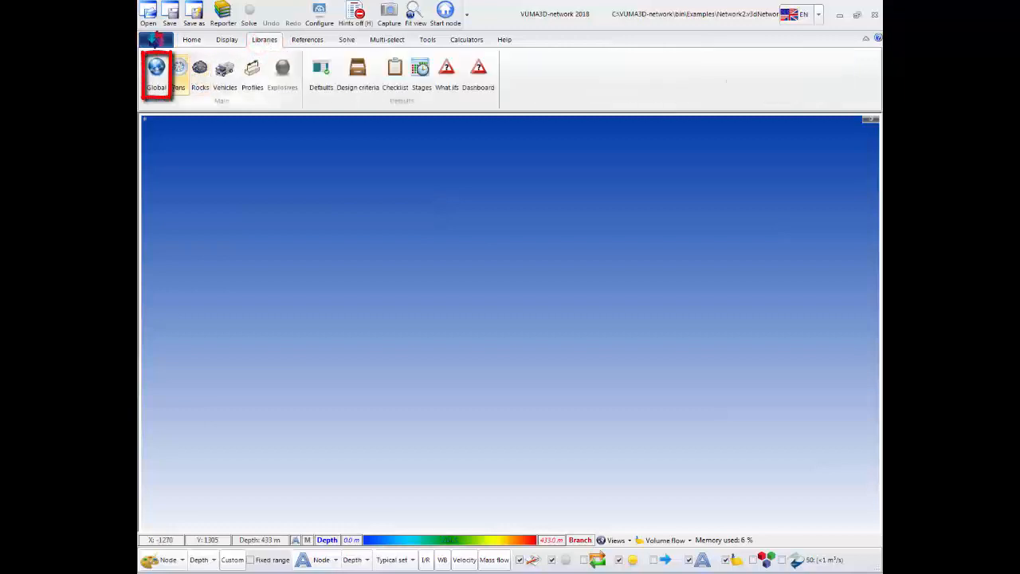
pyautogui.click(157, 80)
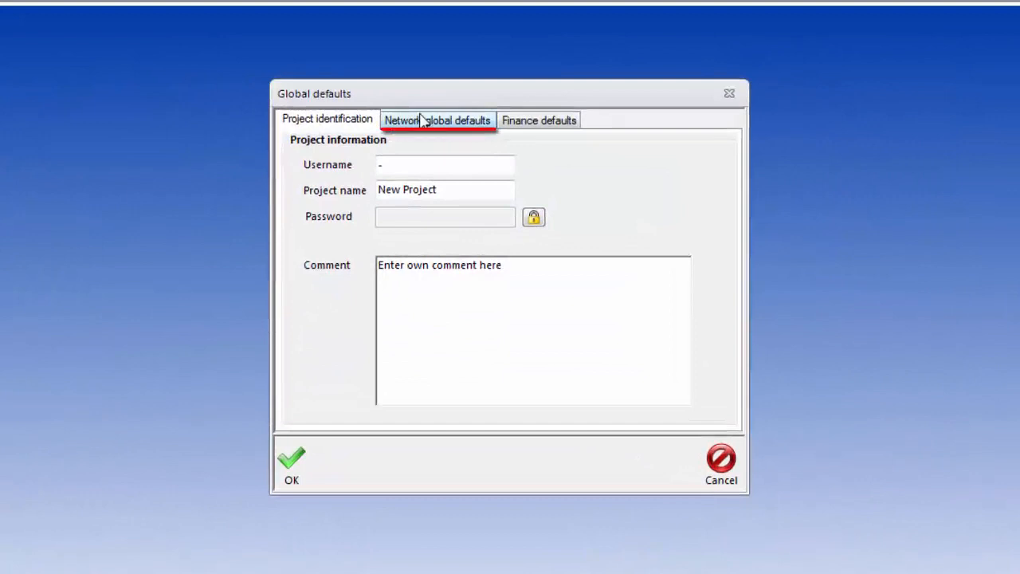
pyautogui.click(422, 120)
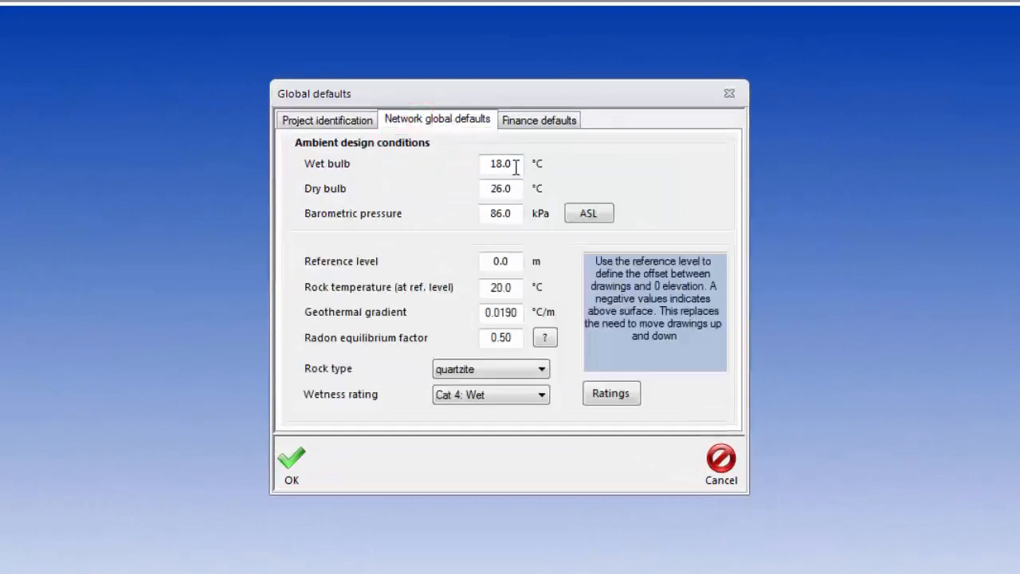
pyautogui.click(520, 370)
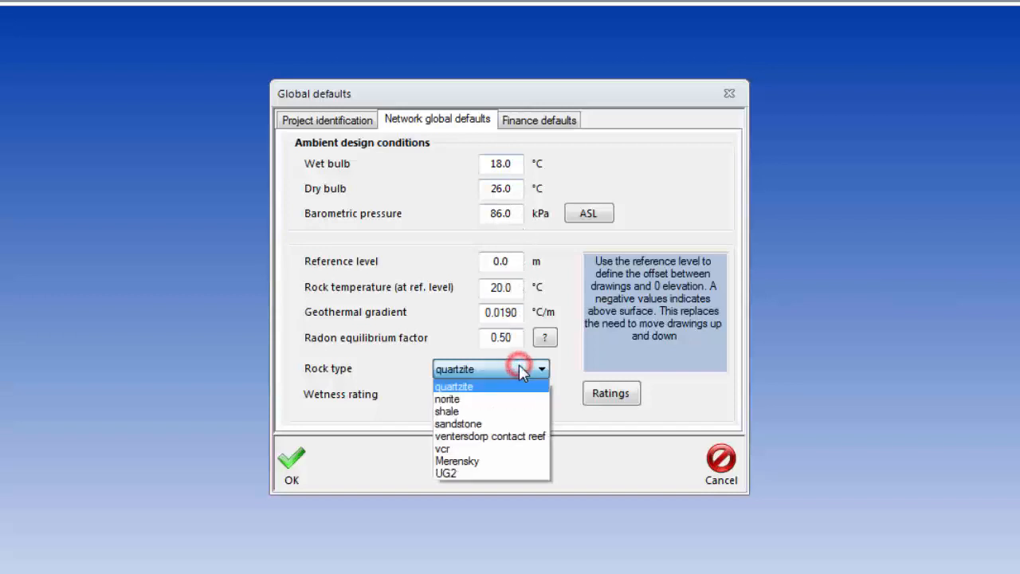
pyautogui.click(514, 412)
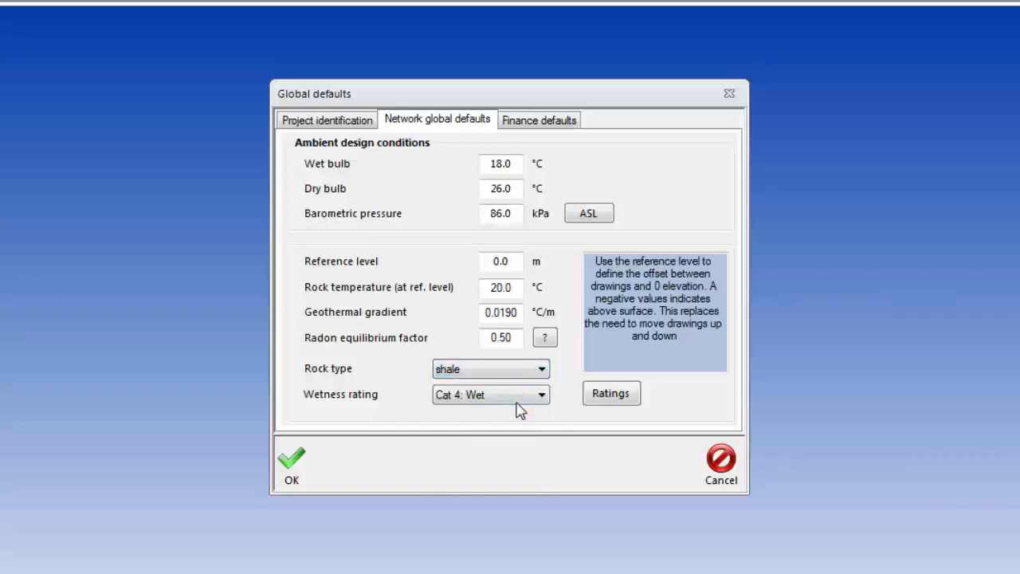
pyautogui.click(516, 397)
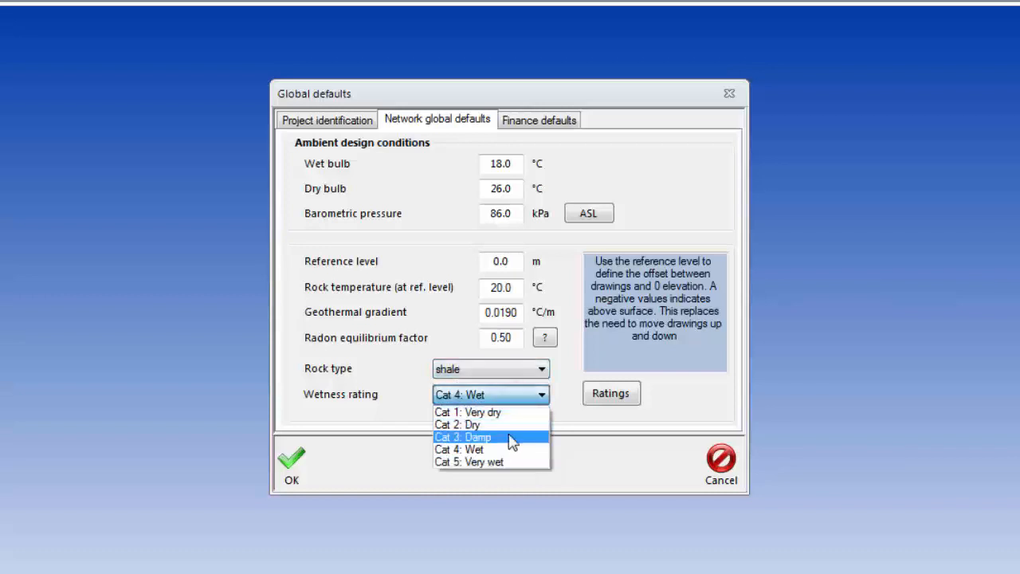
pyautogui.click(510, 438)
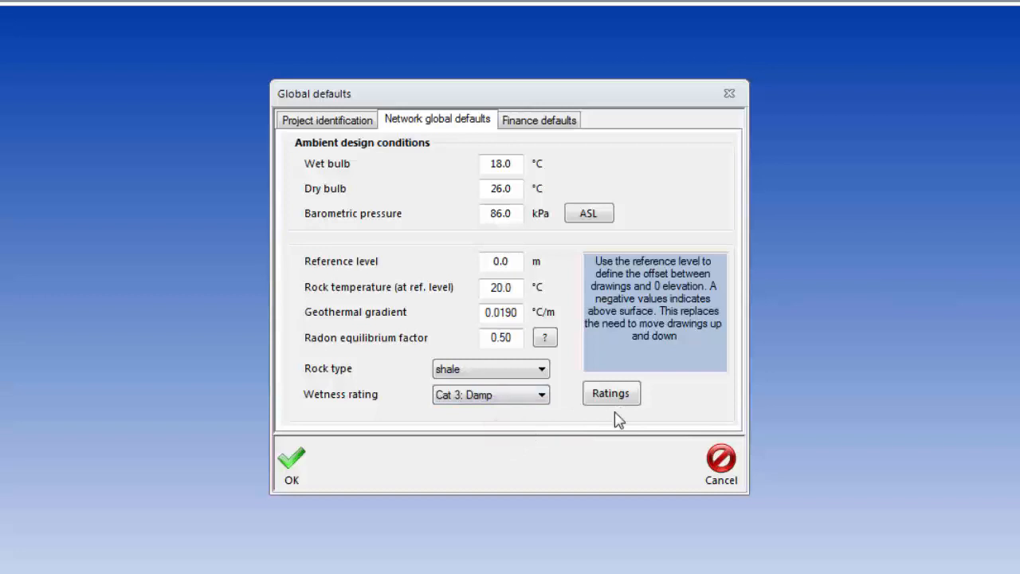
# Choose R as the currency for the current cost per kW in the finance defaults and accept the global defaults.
pyautogui.click(543, 122)
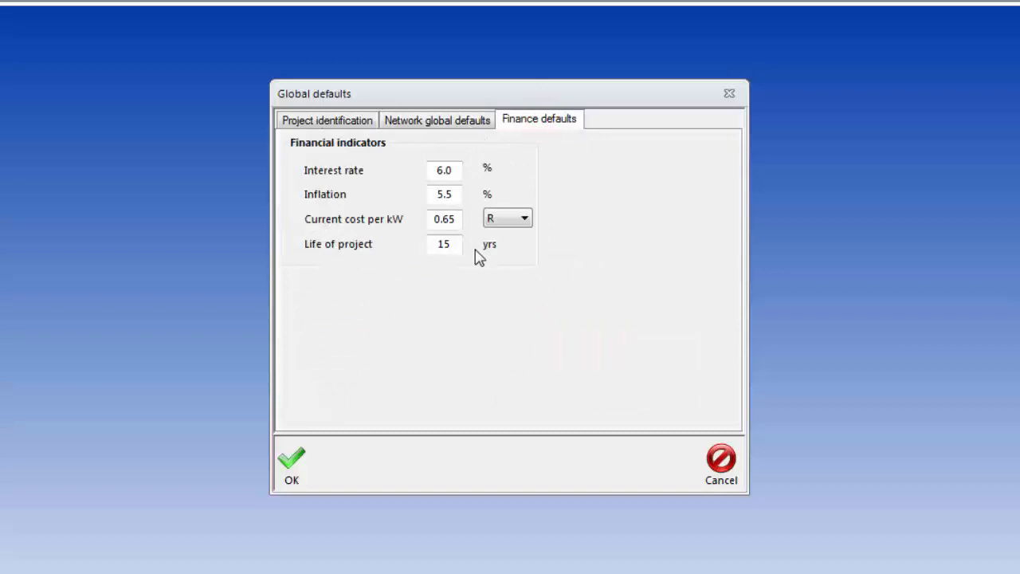
pyautogui.click(524, 220)
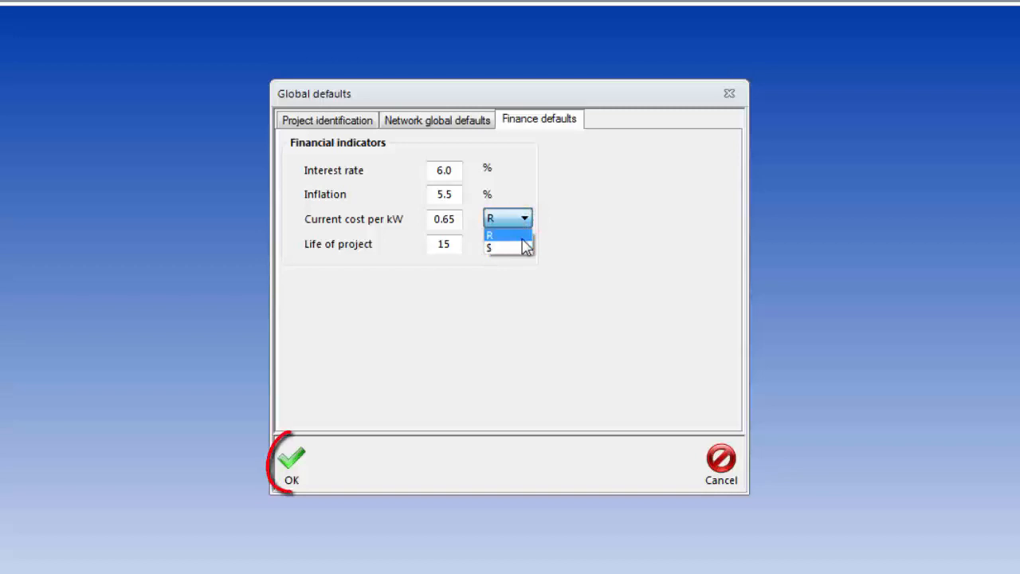
pyautogui.click(522, 236)
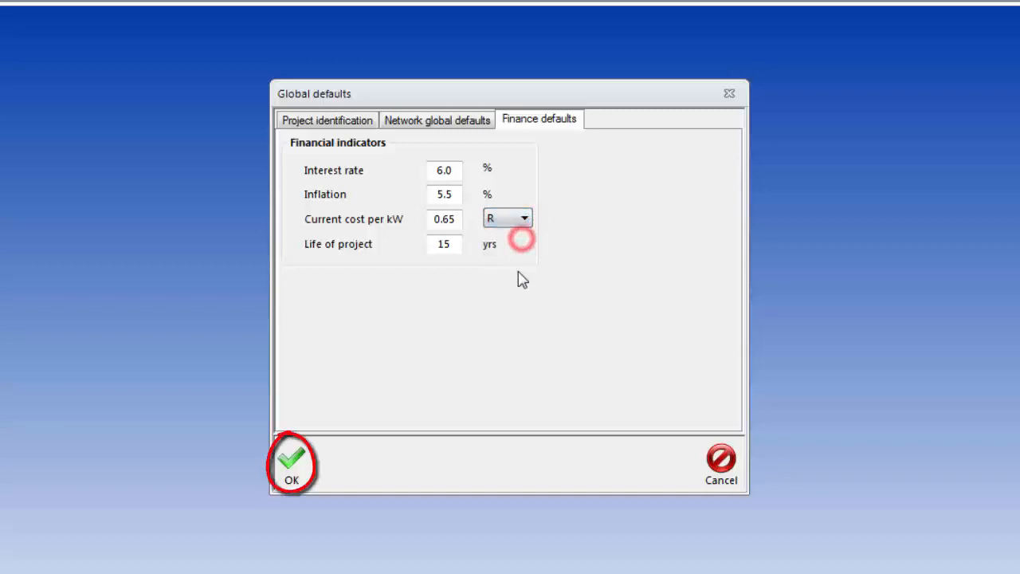
pyautogui.click(292, 466)
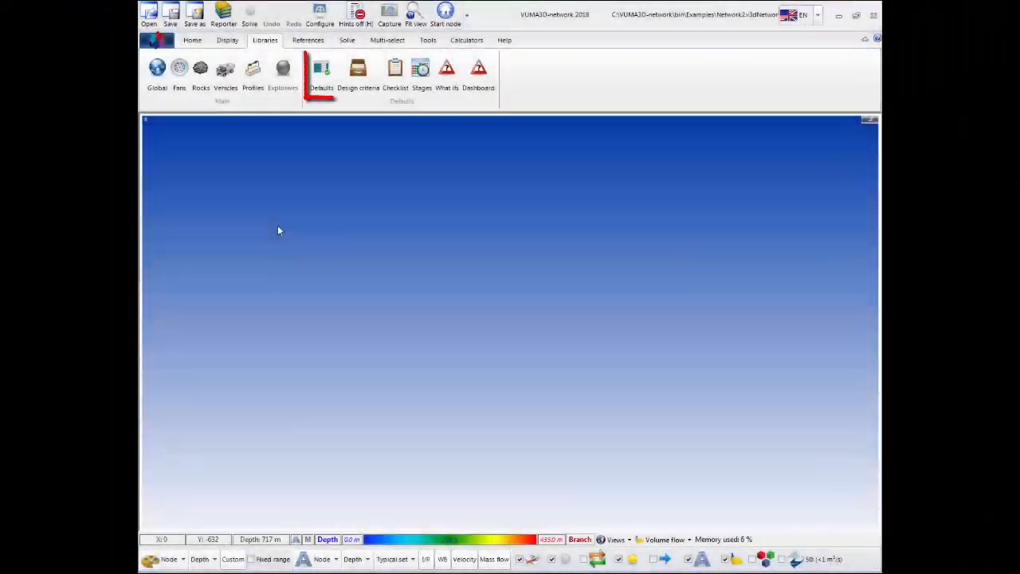
# Open the branch defaults for tunnels and assign Tunnels/Airways as layer I.
pyautogui.click(318, 79)
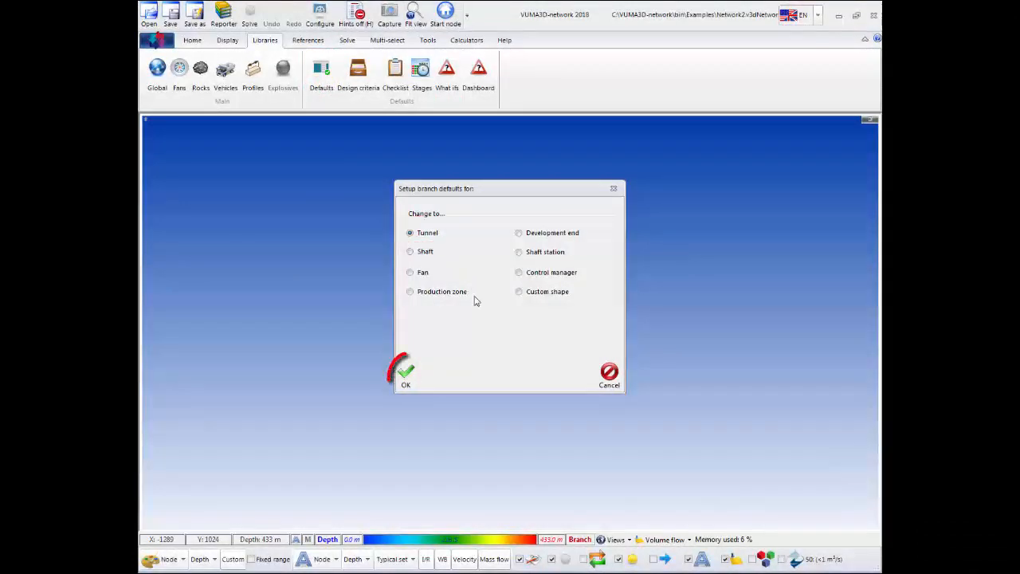
pyautogui.click(413, 373)
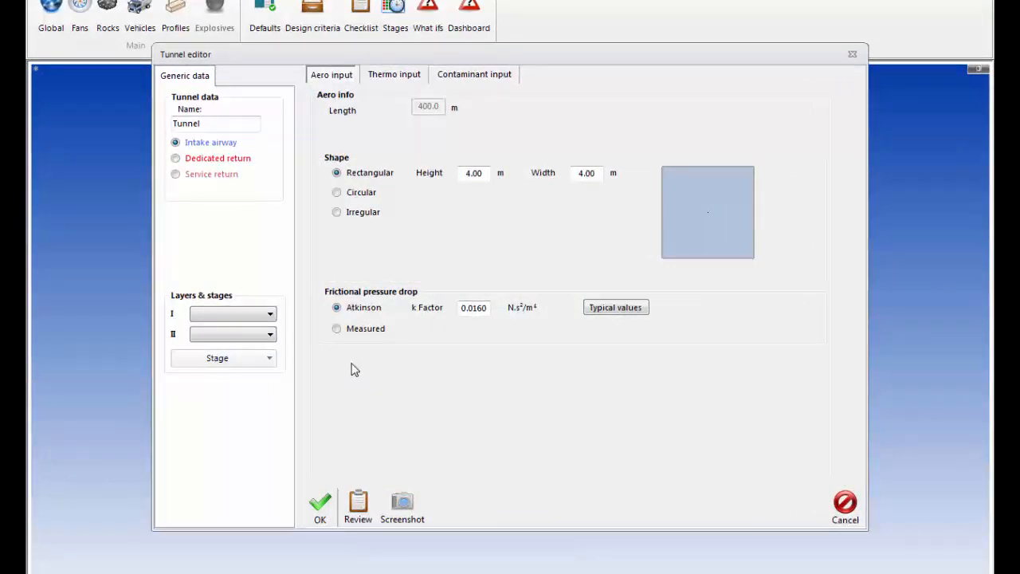
pyautogui.click(271, 315)
pyautogui.click(225, 327)
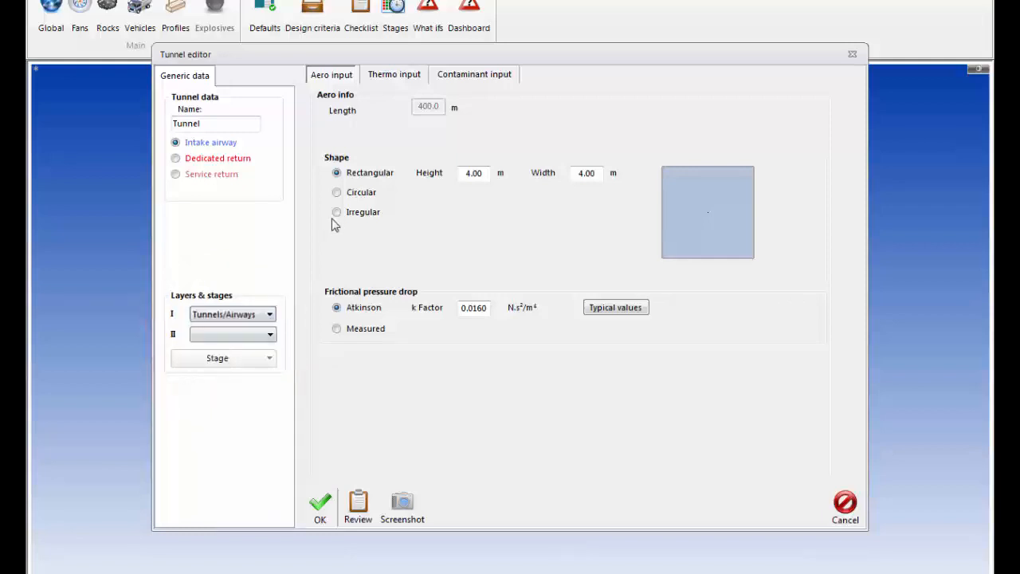
# Give the default tunnel an irregular V3DArch shape and set its Atkinson k factor to 0.01.
pyautogui.click(337, 213)
pyautogui.click(387, 253)
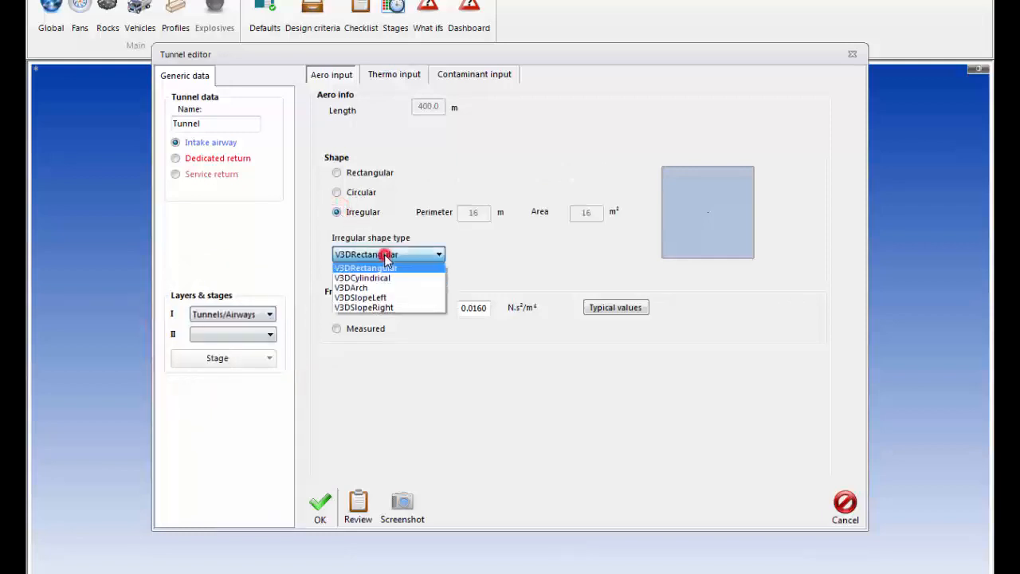
pyautogui.click(388, 287)
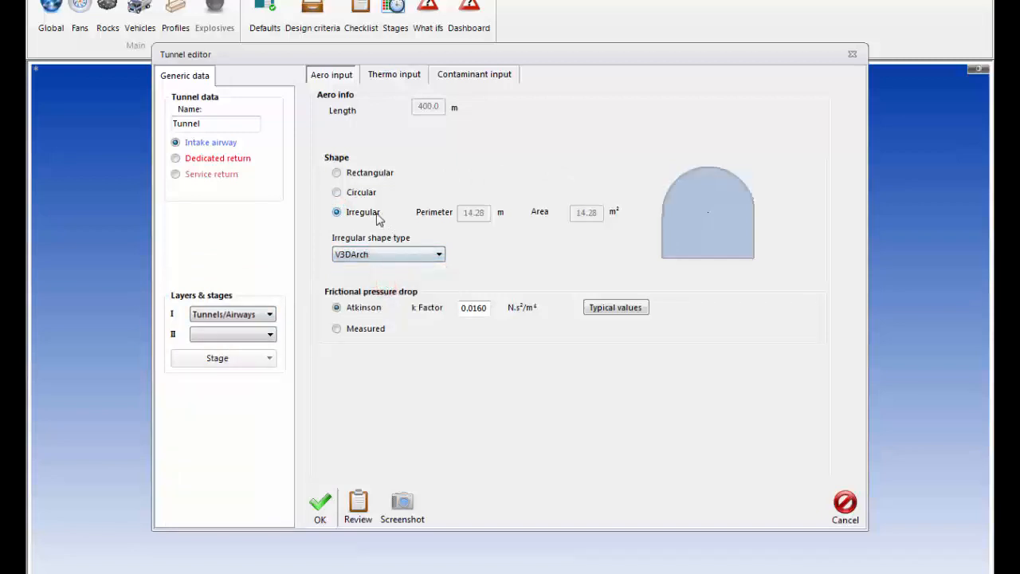
pyautogui.click(487, 308)
pyautogui.press('BackSpace')
pyautogui.press('BackSpace')
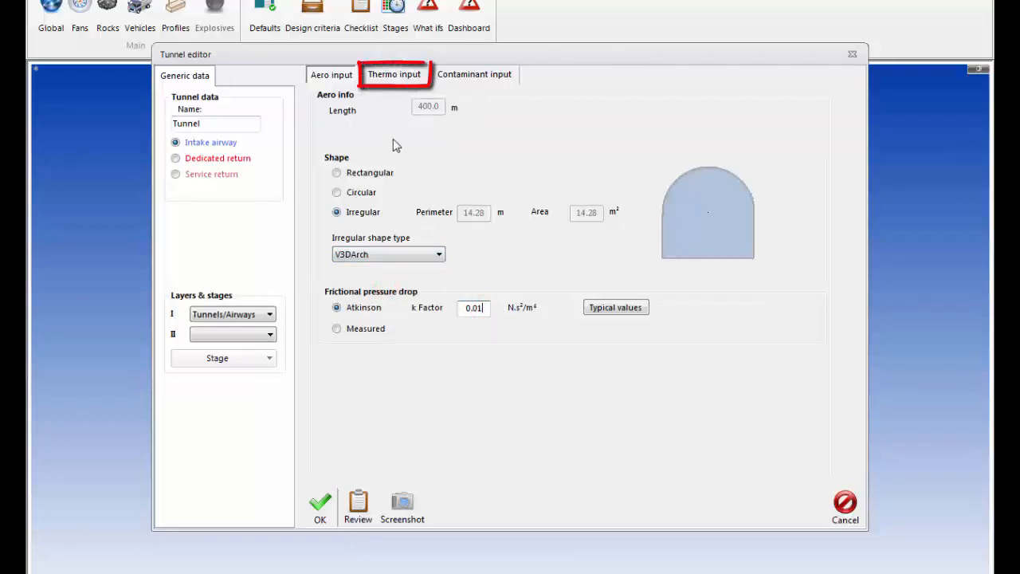
# Set the tunnel's thermo defaults to a Wet surface wetness rating, Shotcrete surface cover and Light clothing factor.
pyautogui.click(393, 76)
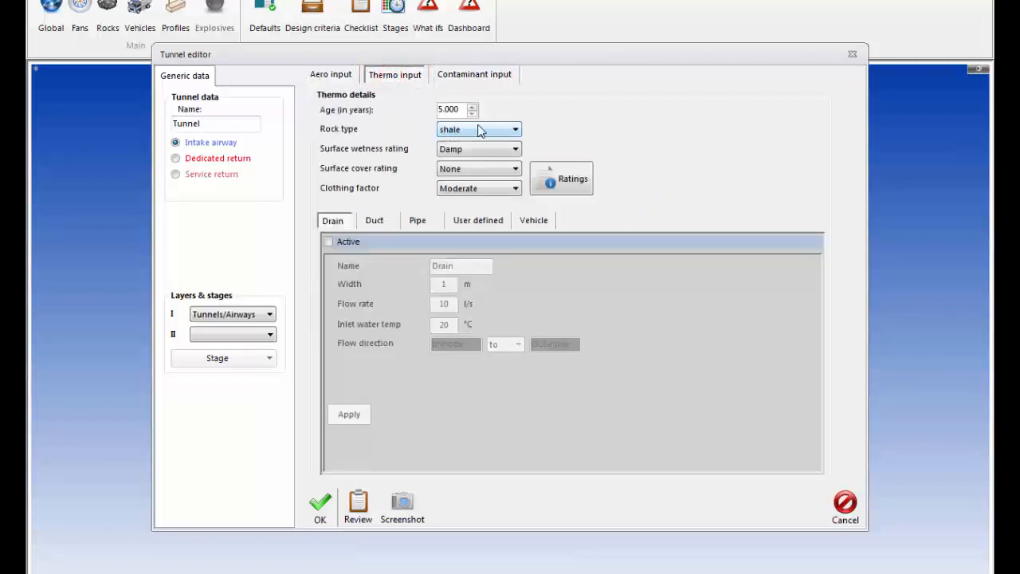
pyautogui.click(500, 150)
pyautogui.click(495, 189)
pyautogui.click(498, 169)
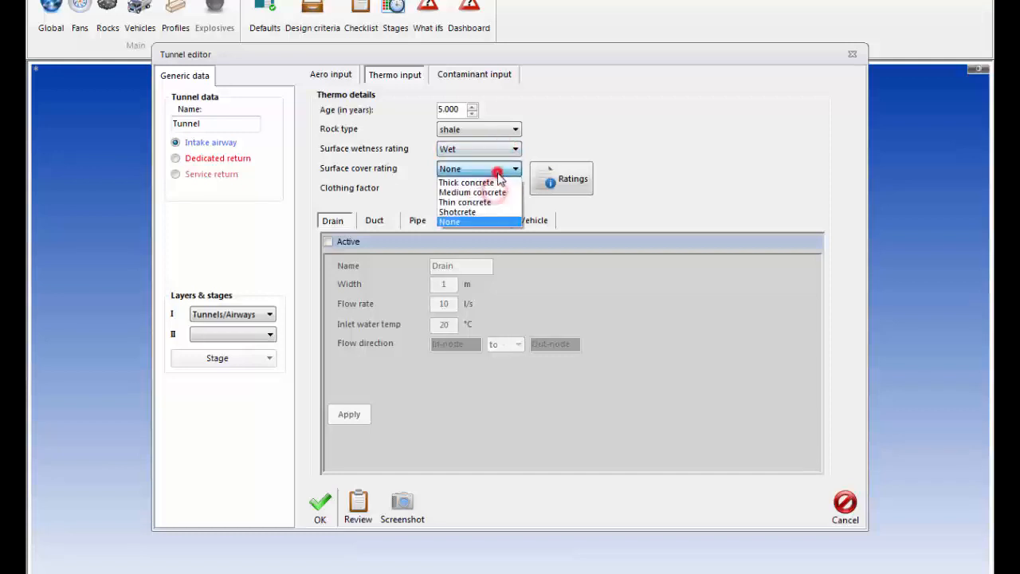
pyautogui.click(489, 212)
pyautogui.click(490, 189)
pyautogui.click(488, 204)
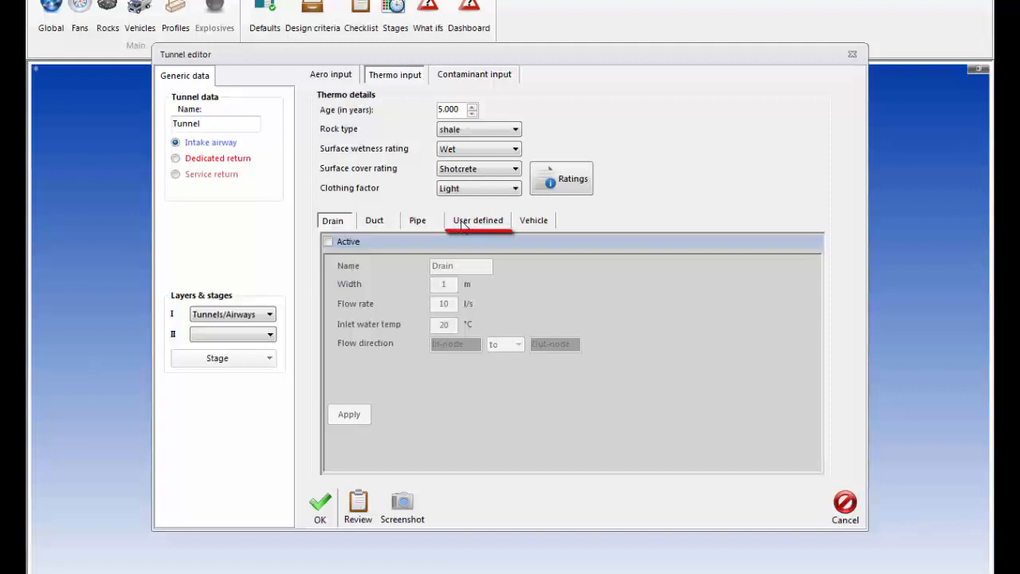
# Activate a user-defined tunnel heat load of 0.15 kW/m with Intermediate heat moisture rating, apply it and accept the tunnel defaults.
pyautogui.click(464, 223)
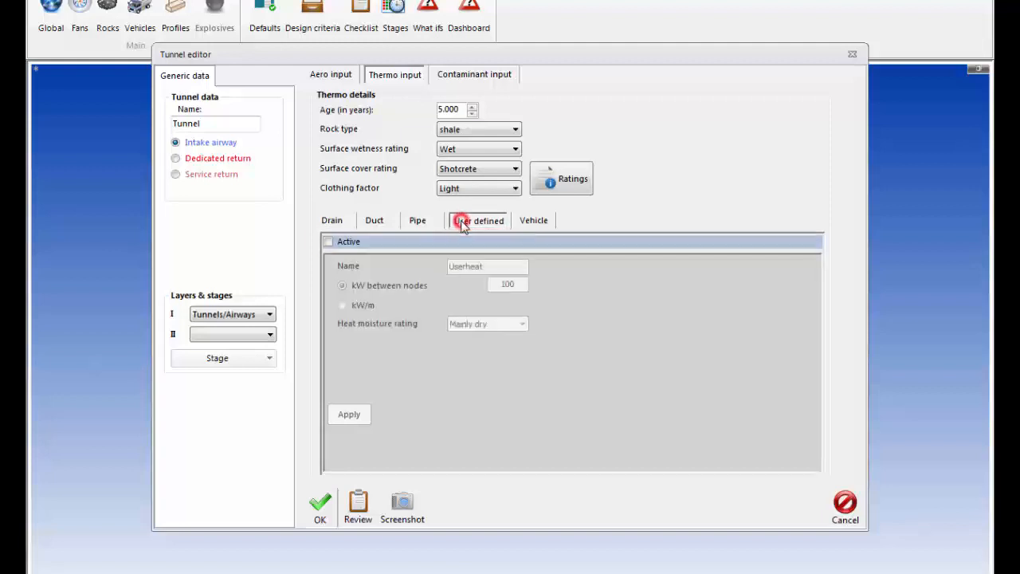
pyautogui.click(330, 241)
pyautogui.click(342, 307)
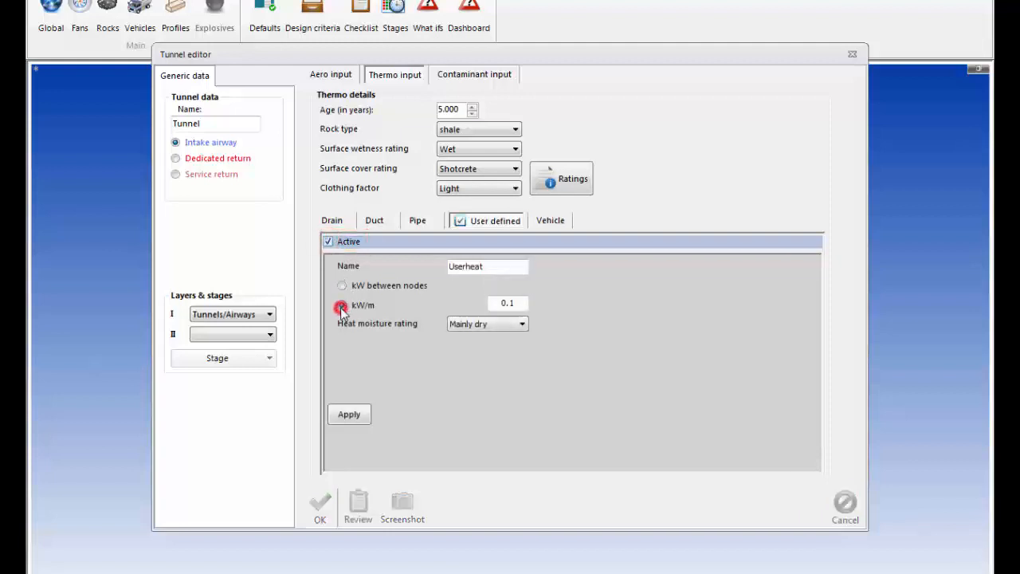
pyautogui.click(522, 325)
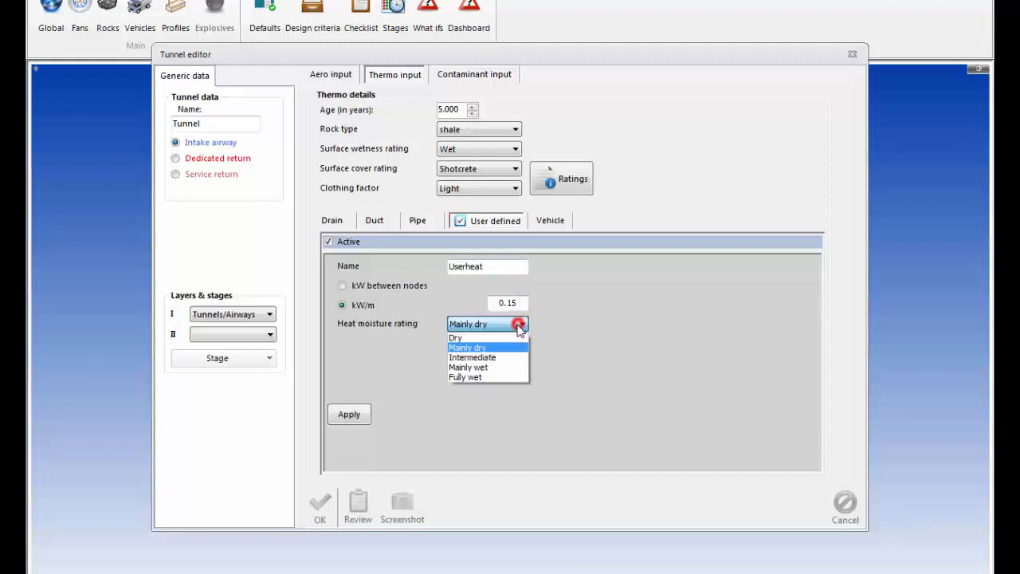
pyautogui.click(513, 355)
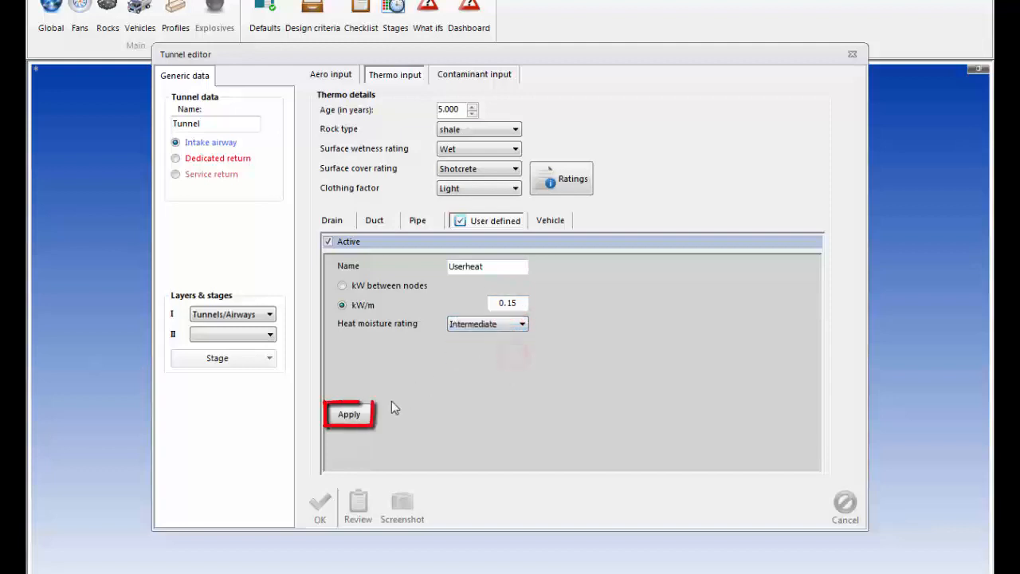
pyautogui.click(358, 423)
pyautogui.click(319, 502)
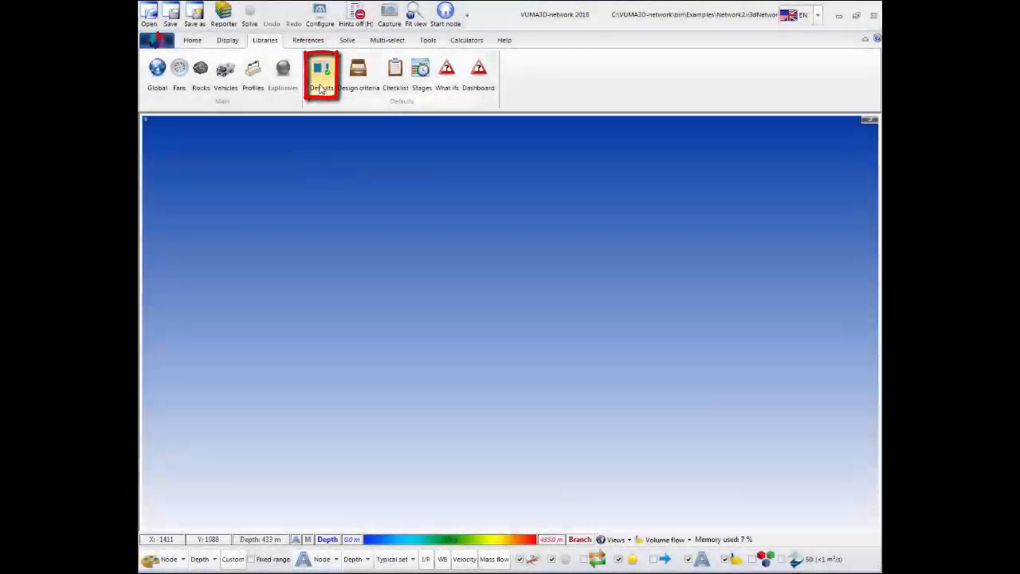
# Open the branch defaults for shafts and assign Shafts and services as layer I.
pyautogui.click(320, 85)
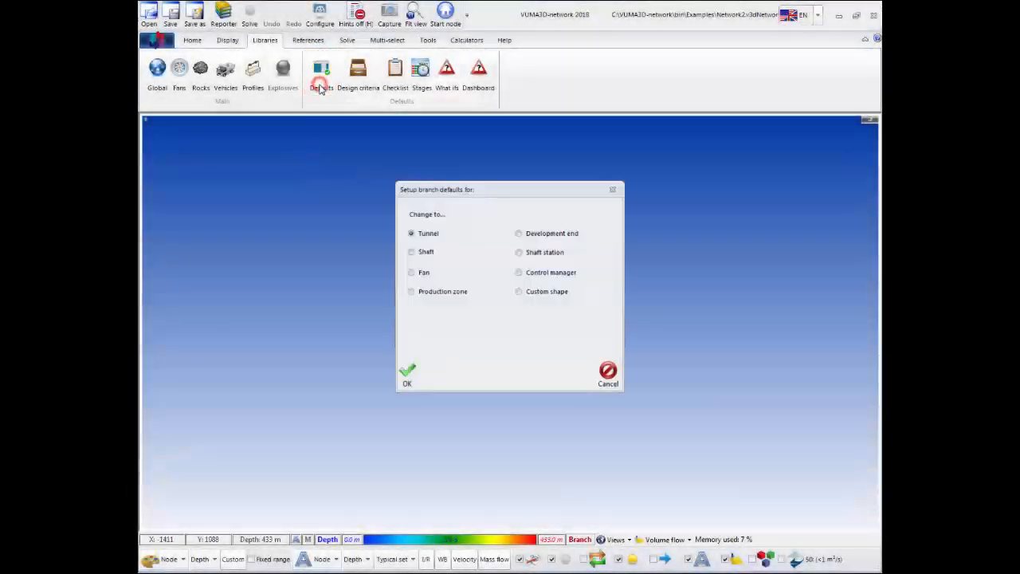
pyautogui.click(409, 252)
pyautogui.click(407, 374)
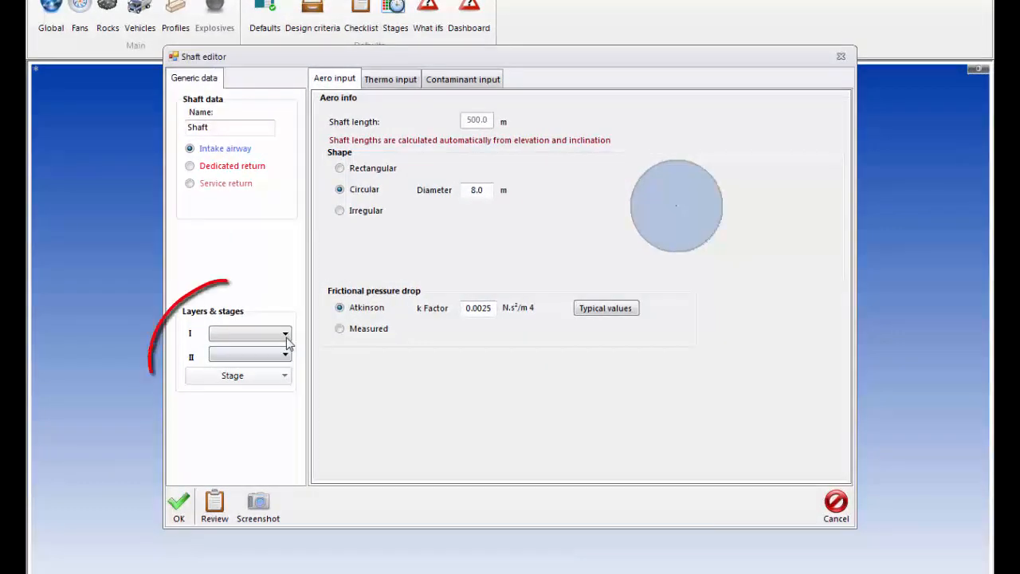
pyautogui.click(287, 336)
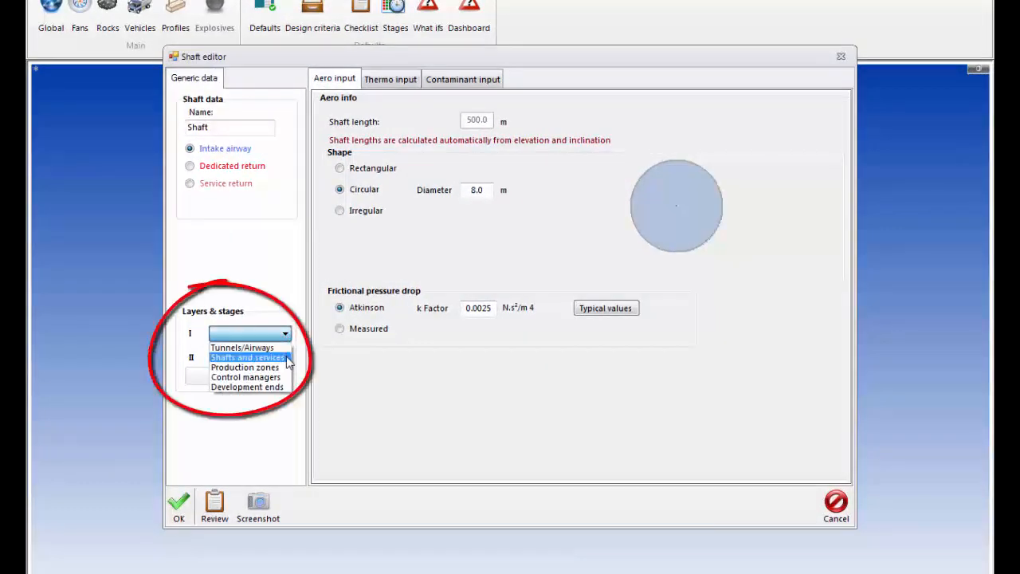
pyautogui.click(286, 358)
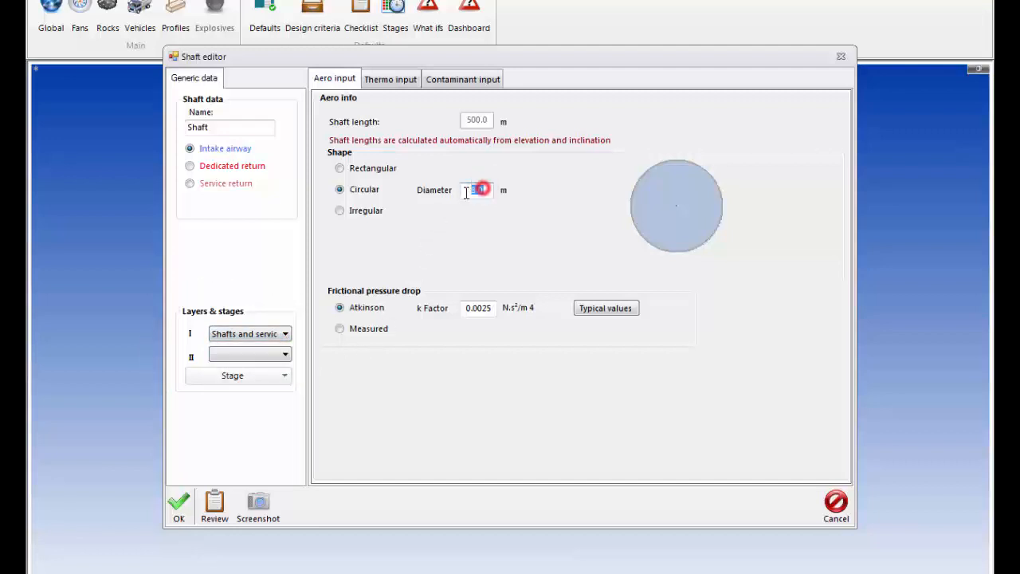
# Set the circular shaft's diameter to 9 m and take its k factor from the typical value Concrete lined - smooth value.
pyautogui.write('9')
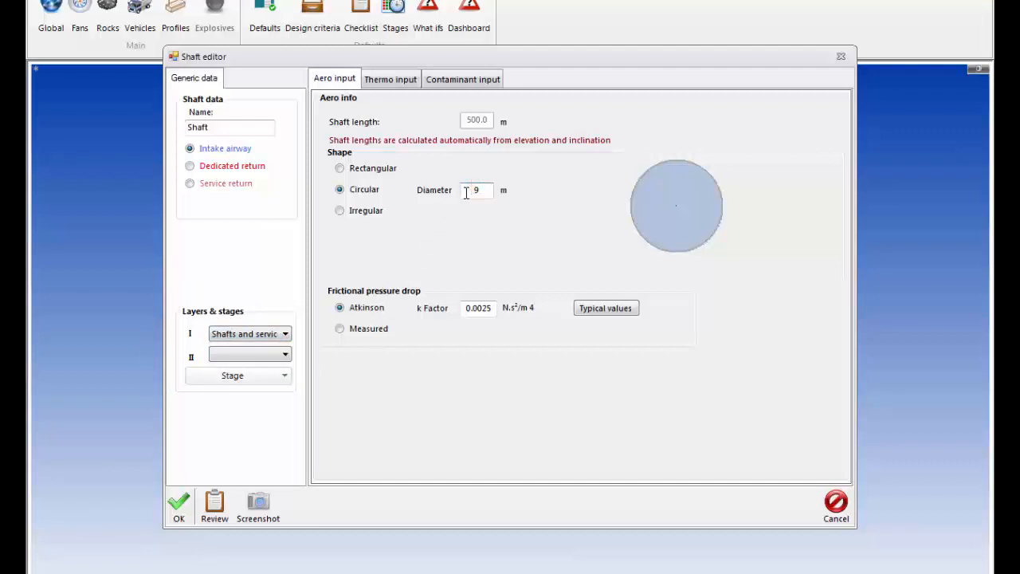
pyautogui.click(591, 311)
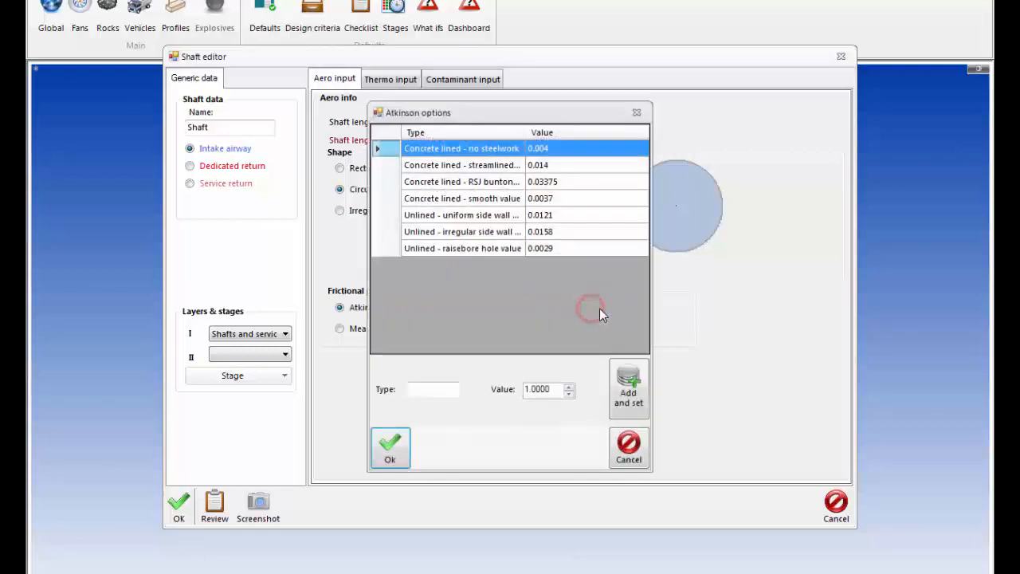
pyautogui.click(500, 200)
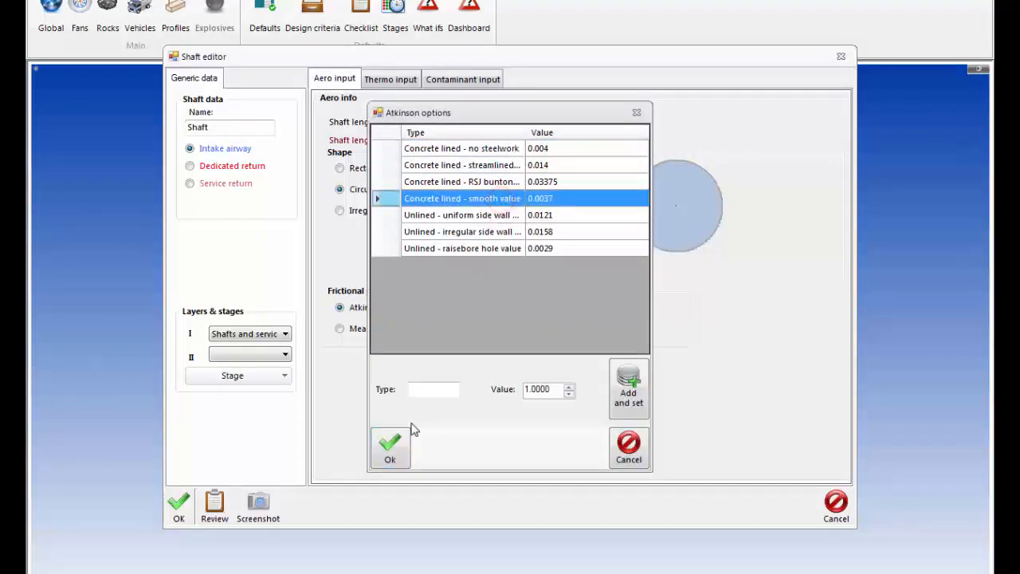
pyautogui.click(401, 448)
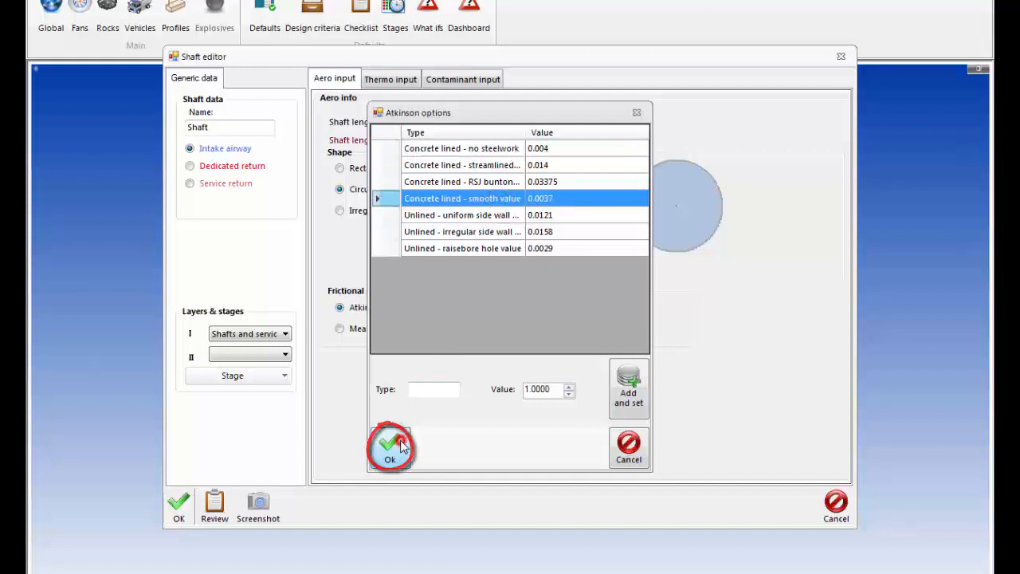
# Activate a user-defined shaft heat load of 0.05 kW/m with Dry heat moisture rating, apply it and accept the shaft defaults.
pyautogui.click(402, 81)
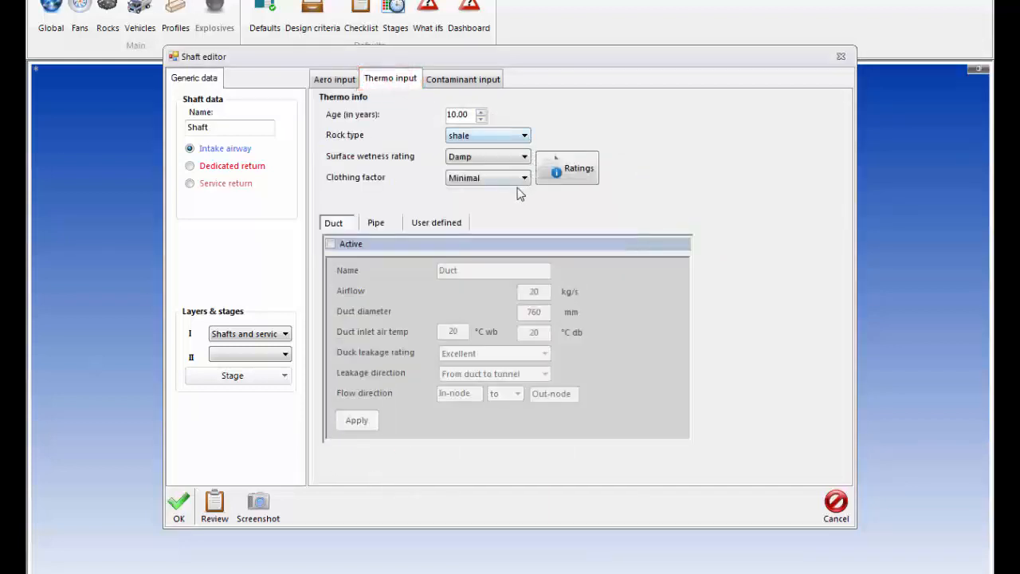
pyautogui.click(436, 223)
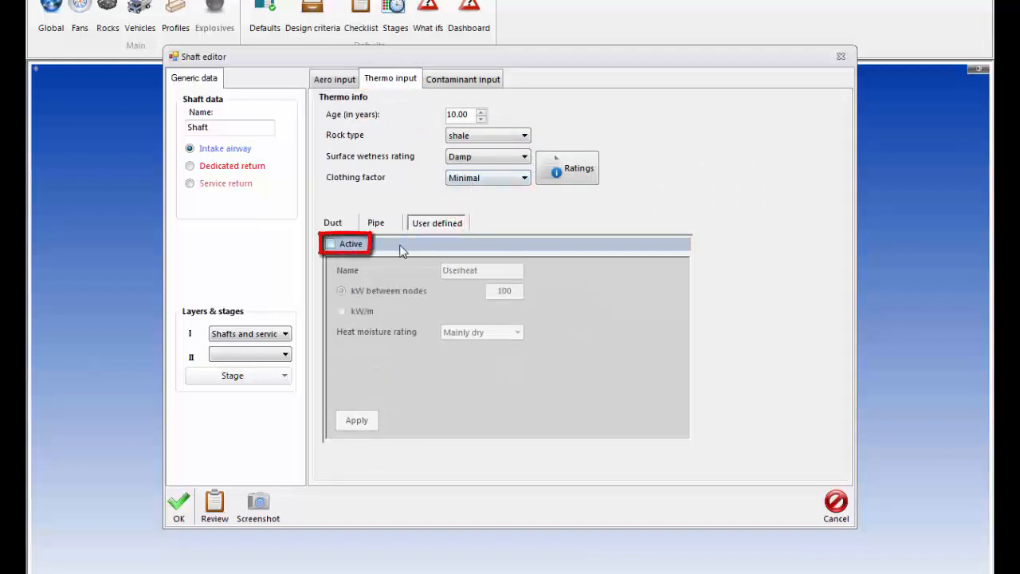
pyautogui.click(332, 244)
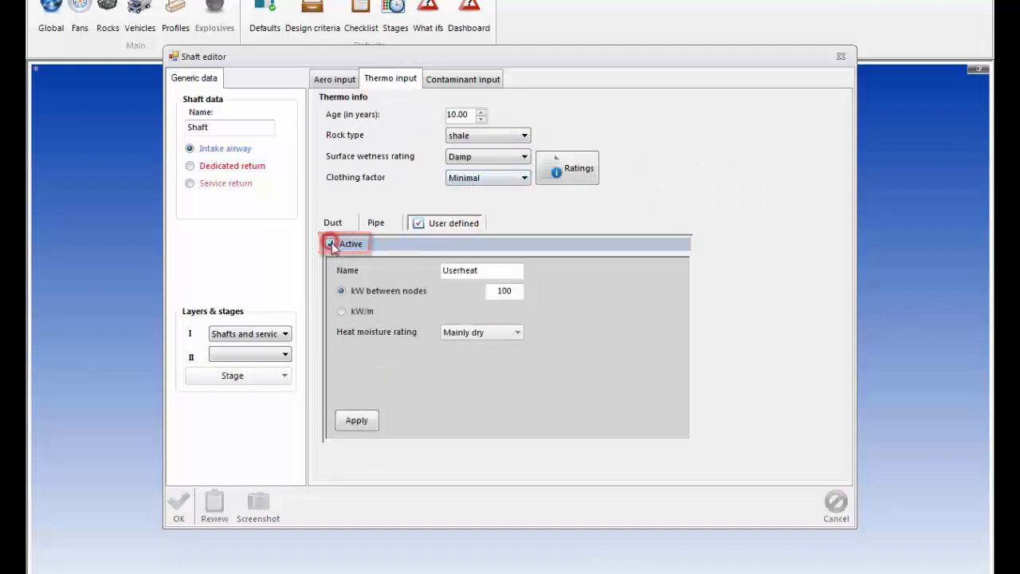
pyautogui.click(340, 313)
pyautogui.moveTo(512, 312); pyautogui.dragTo(488, 311)
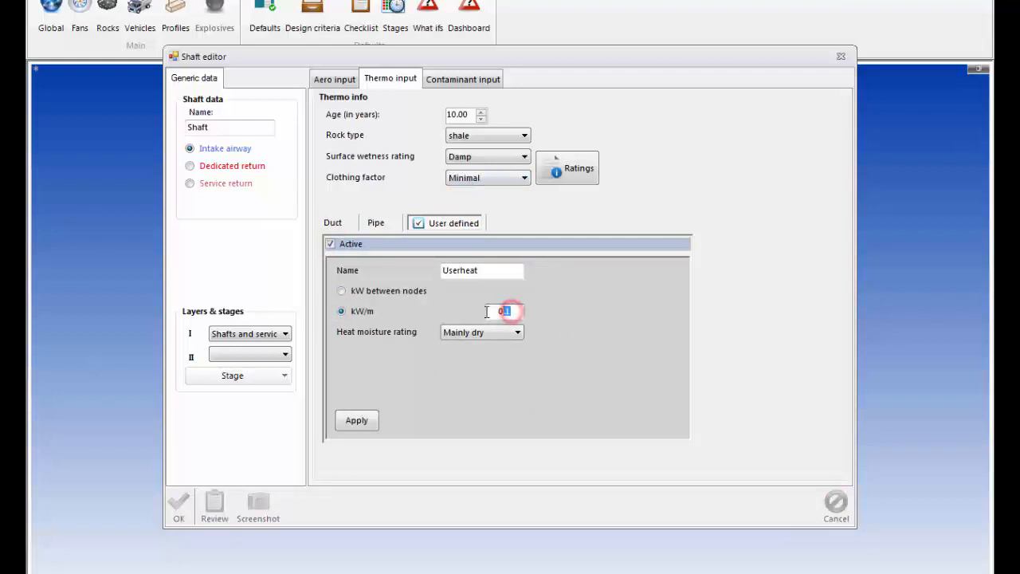
pyautogui.write('0.05')
pyautogui.click(494, 333)
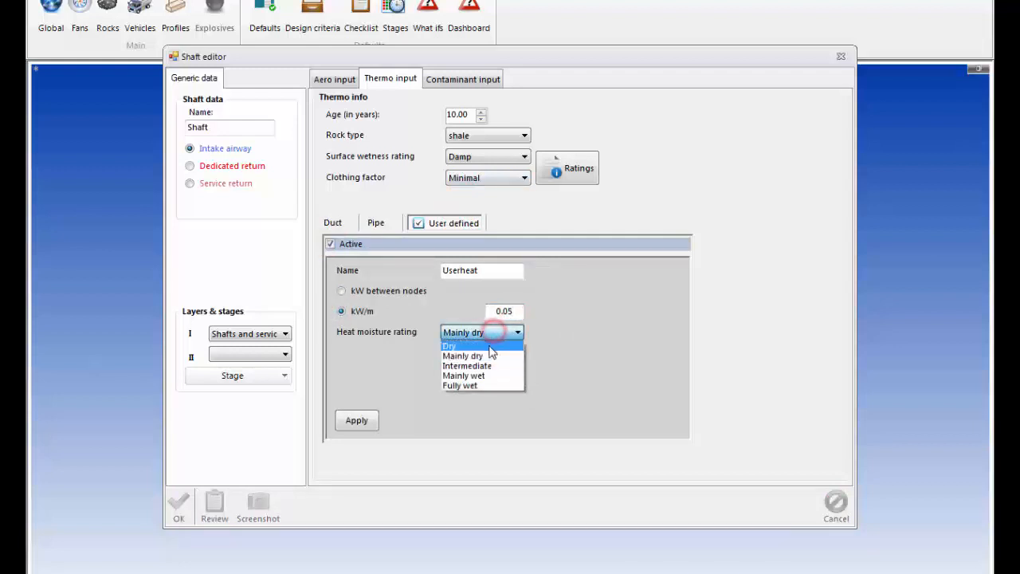
pyautogui.click(488, 345)
pyautogui.click(371, 421)
pyautogui.click(175, 506)
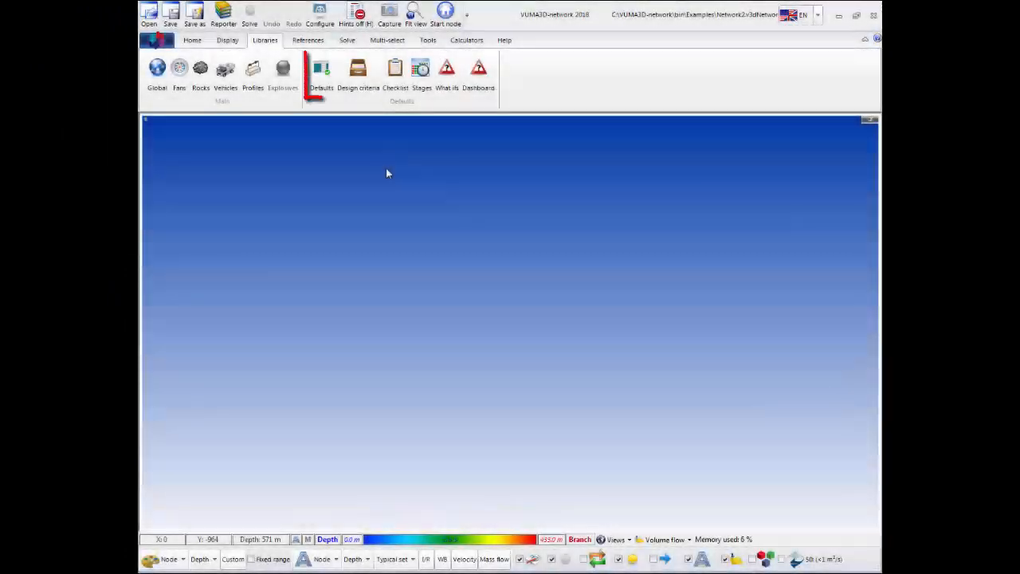
# Open the branch defaults for shaft stations and assign Shafts and services as visual layer I.
pyautogui.click(322, 72)
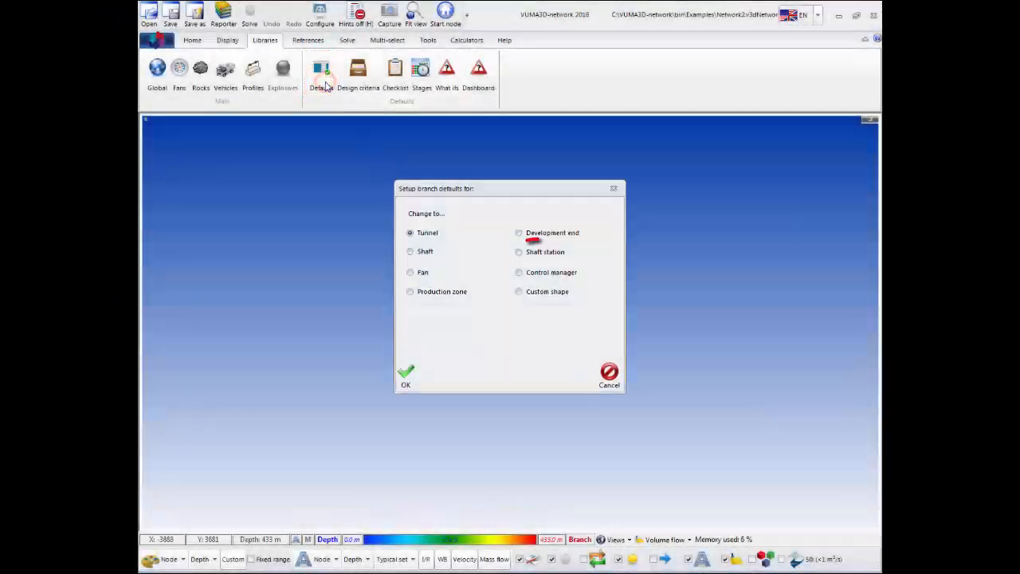
pyautogui.click(530, 254)
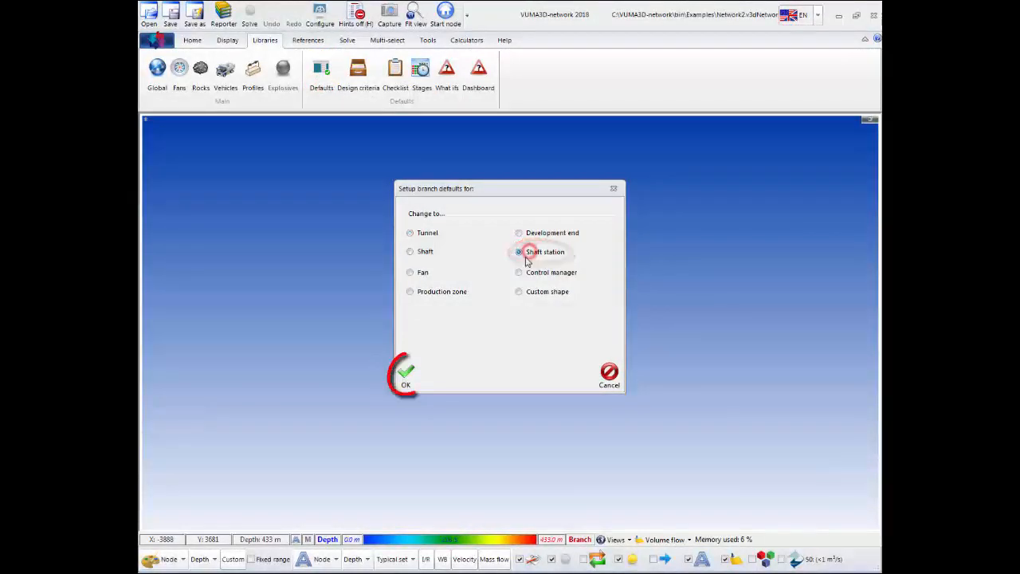
pyautogui.click(407, 381)
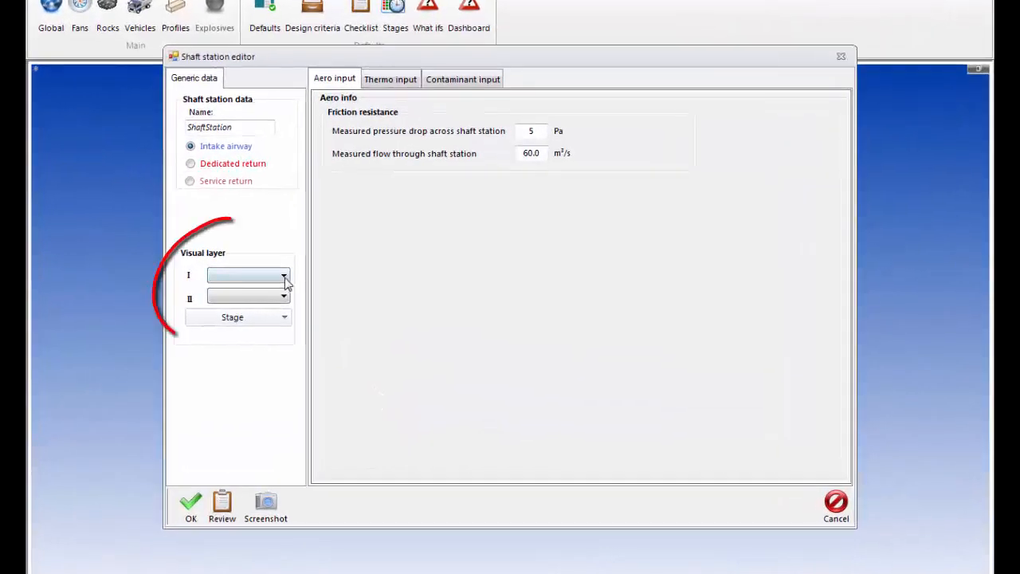
pyautogui.click(283, 276)
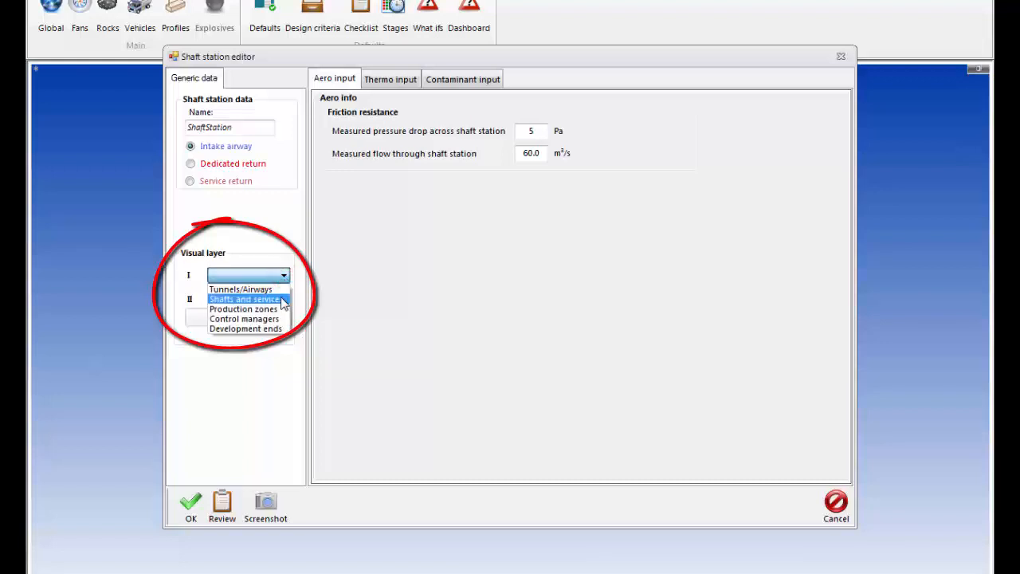
pyautogui.click(281, 300)
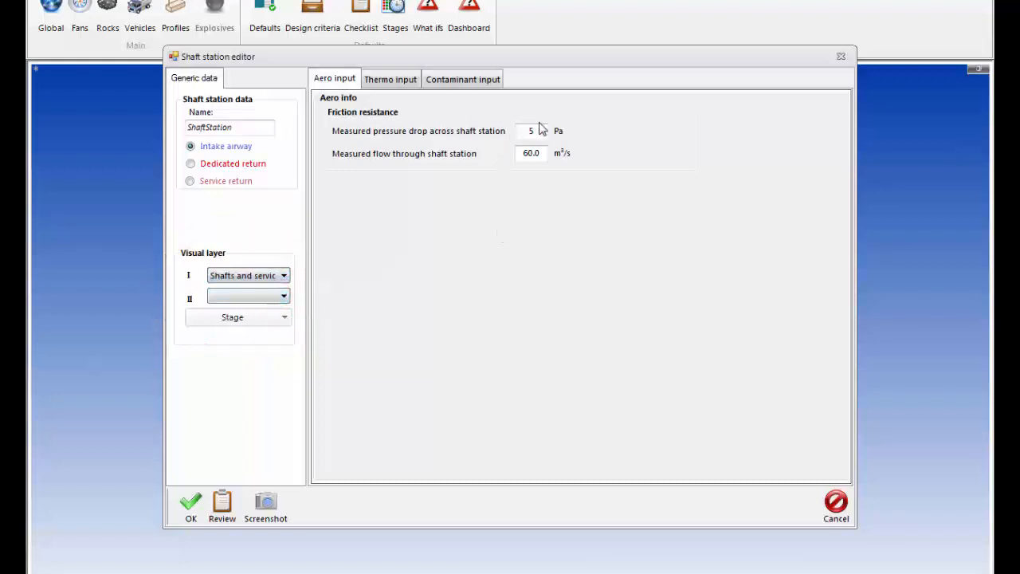
# Set the shaft station's total ventilated length to 600 m and equivalent cross section area to 12 m², then accept its defaults.
pyautogui.click(393, 80)
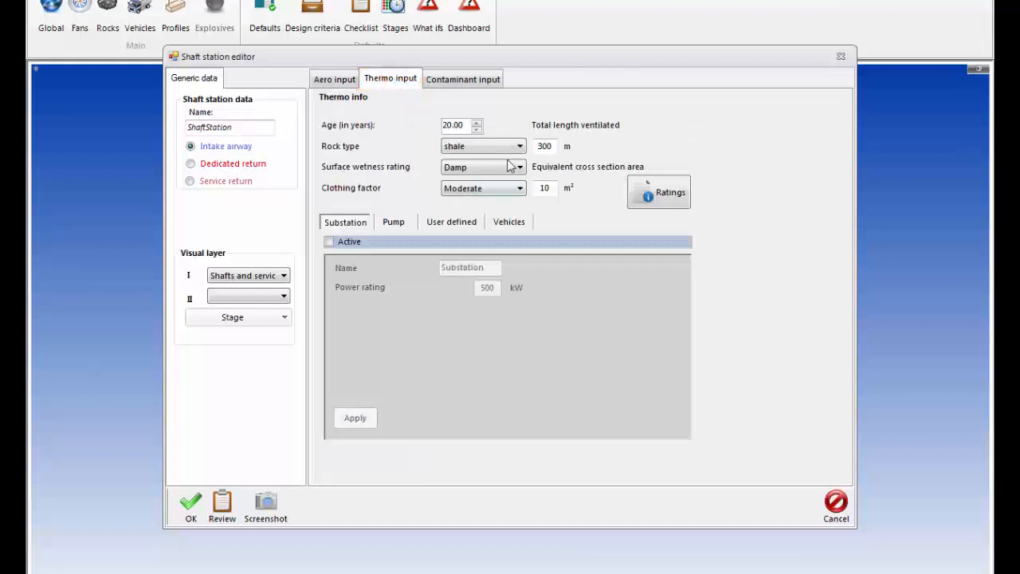
pyautogui.doubleClick(546, 145)
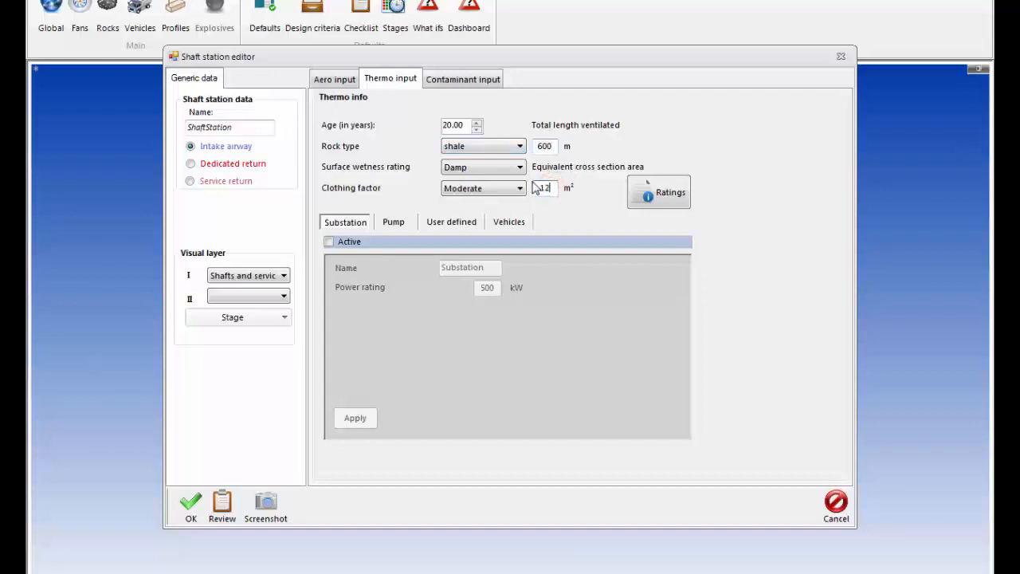
pyautogui.click(449, 227)
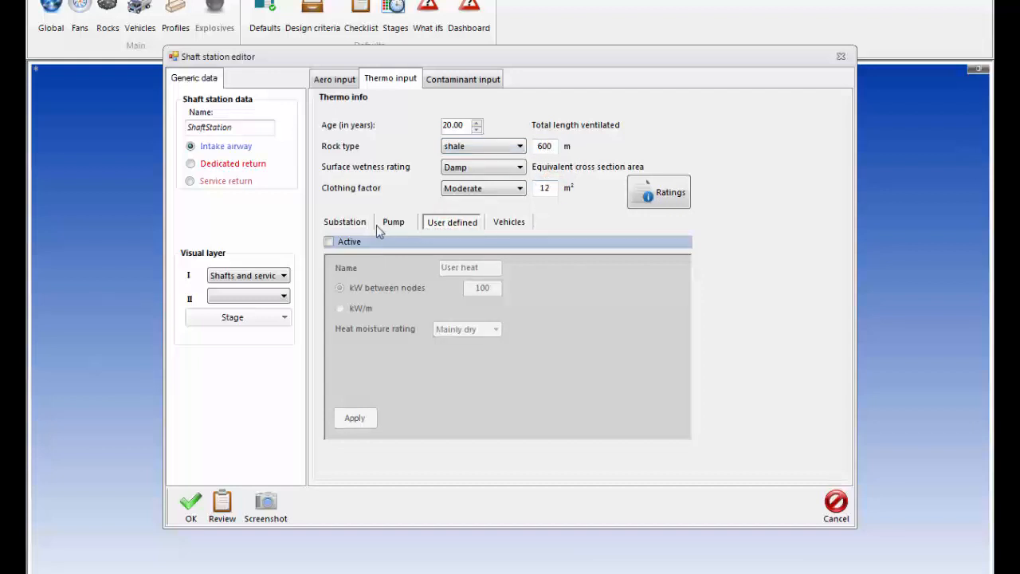
pyautogui.click(190, 503)
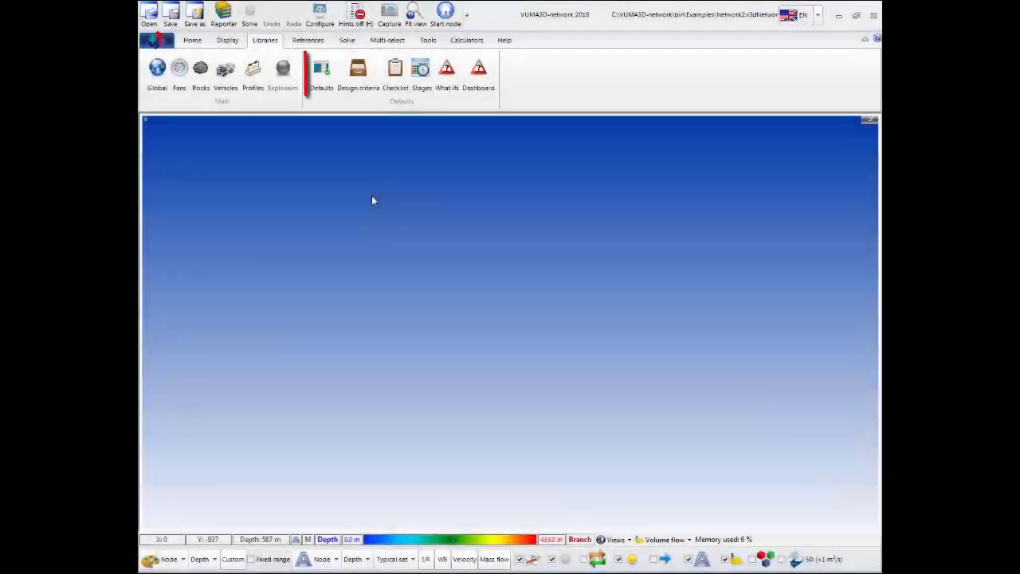
# Open the branch defaults for production zones and assign Production zones as layer I.
pyautogui.click(321, 86)
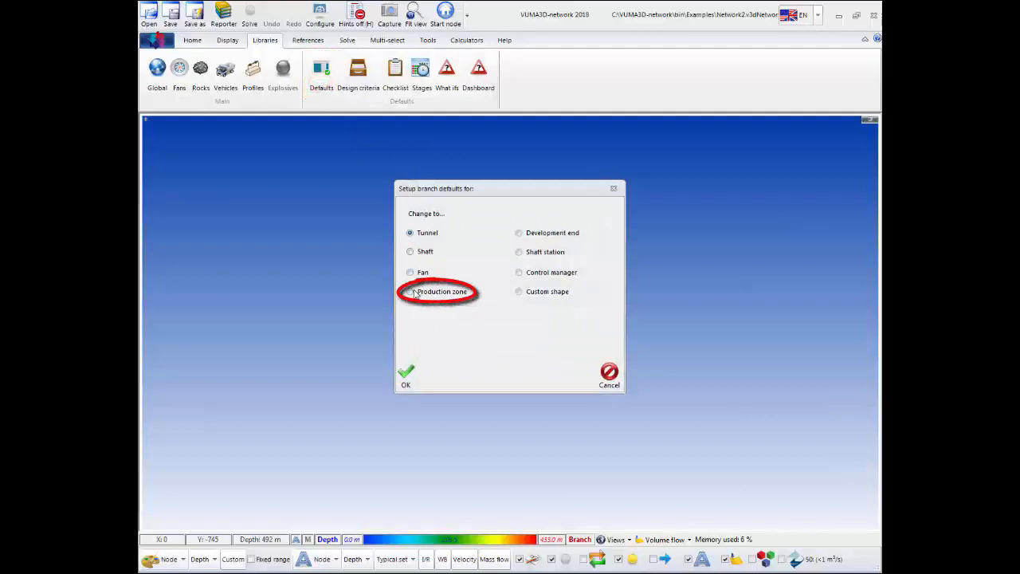
pyautogui.click(414, 294)
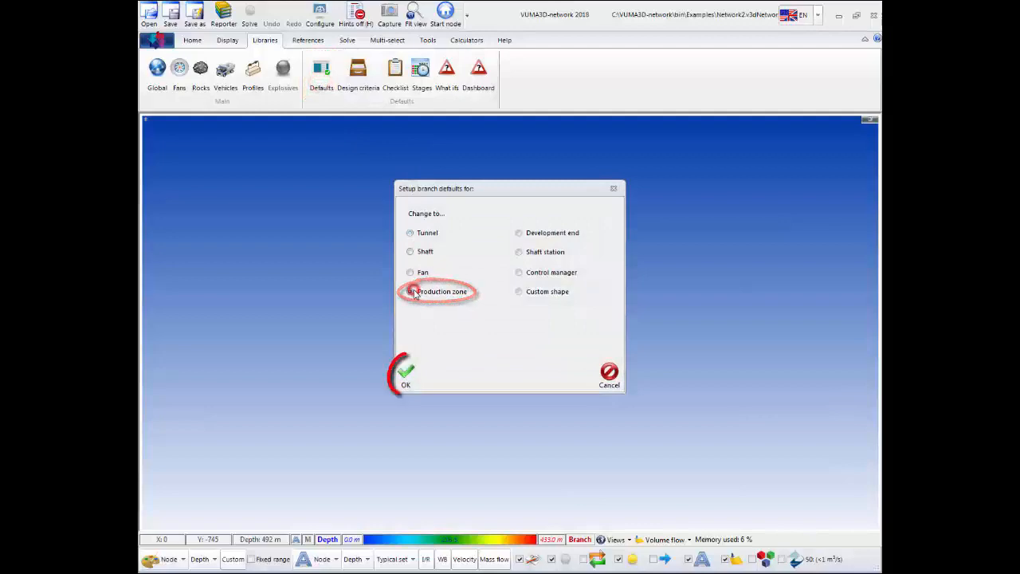
pyautogui.click(408, 373)
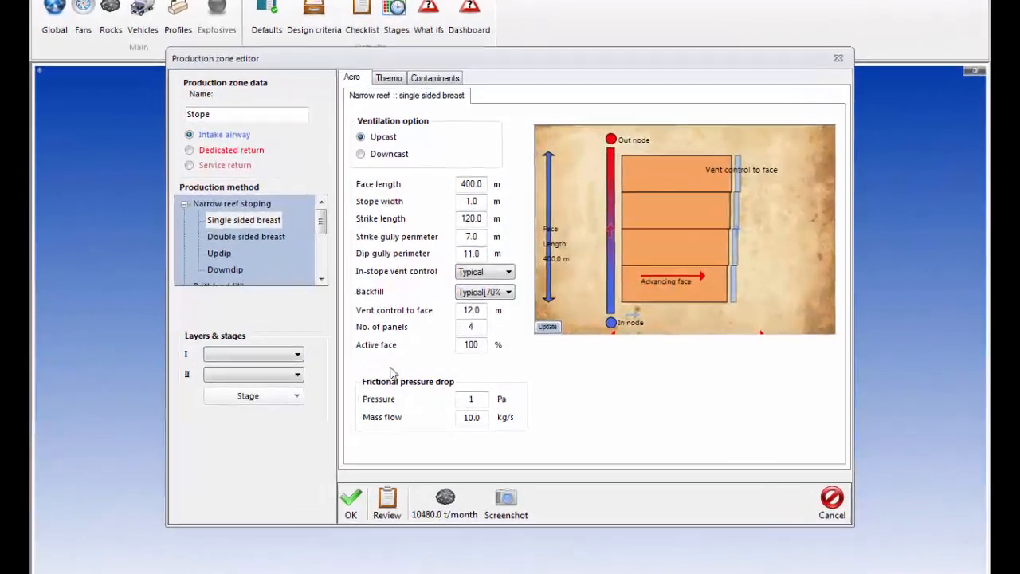
pyautogui.click(322, 347)
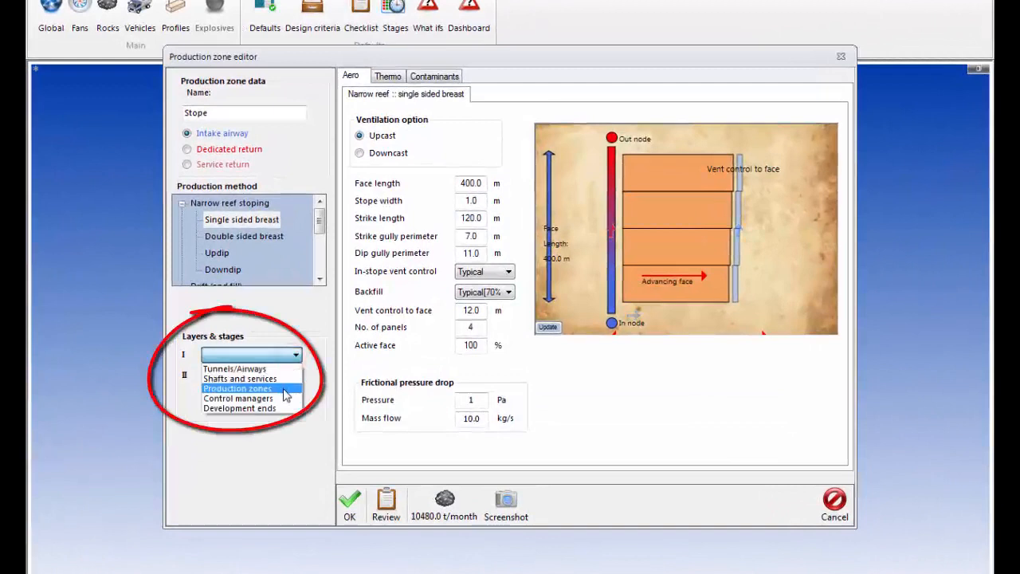
pyautogui.click(285, 390)
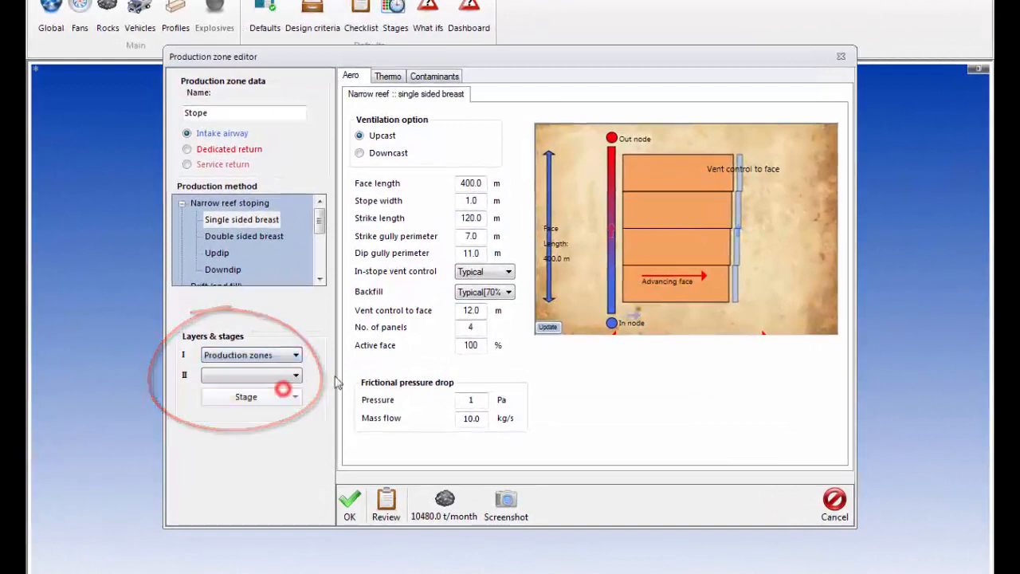
# Set the single sided breast stope's in-stope vent control to Moderate and its backfill to Good[85%].
pyautogui.click(507, 272)
pyautogui.click(499, 311)
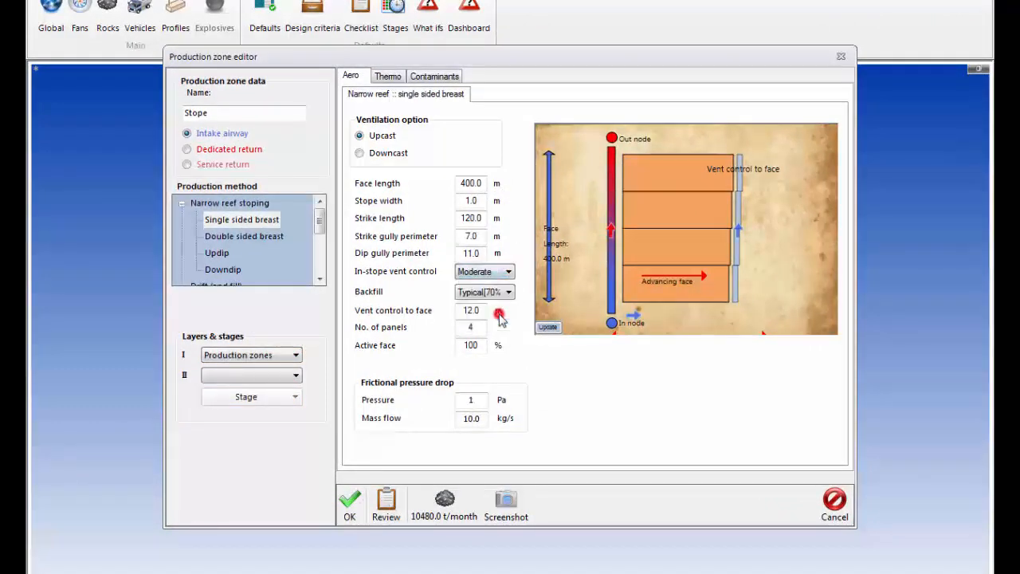
pyautogui.click(508, 292)
pyautogui.click(496, 320)
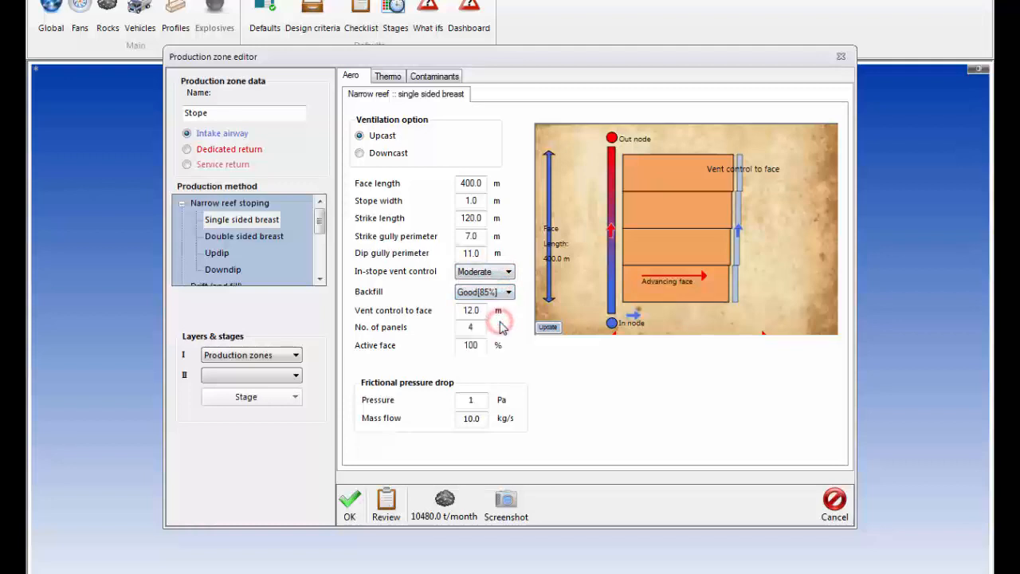
# Set the production zone's thermo status to Active and its outlet DB - WB gap to Medium.
pyautogui.click(388, 77)
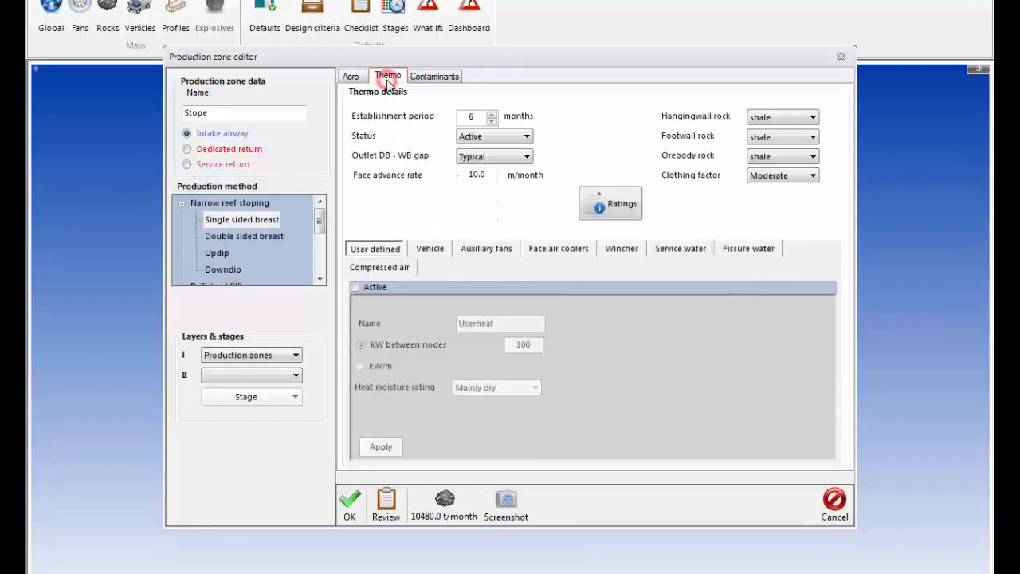
pyautogui.click(526, 139)
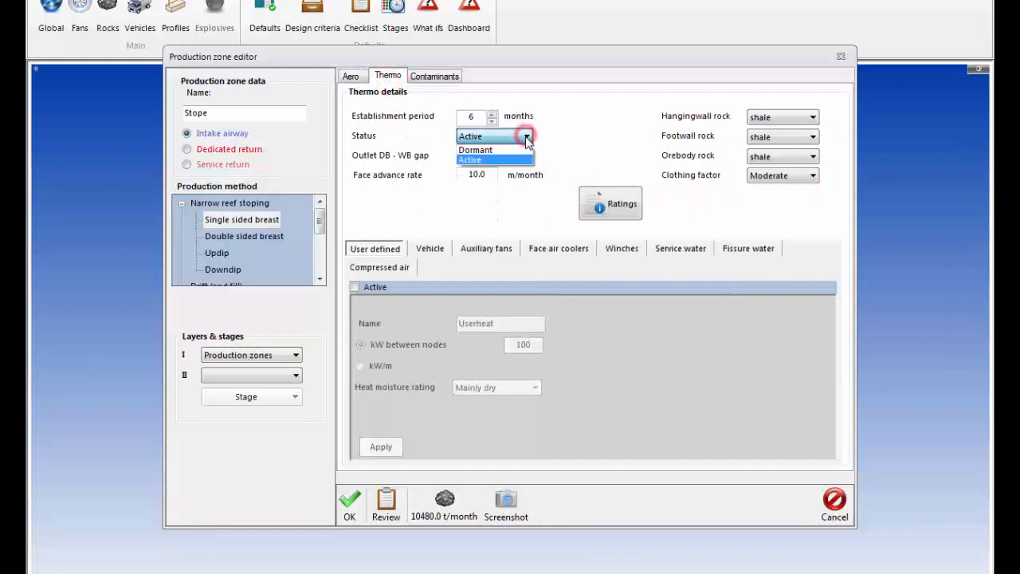
pyautogui.click(522, 160)
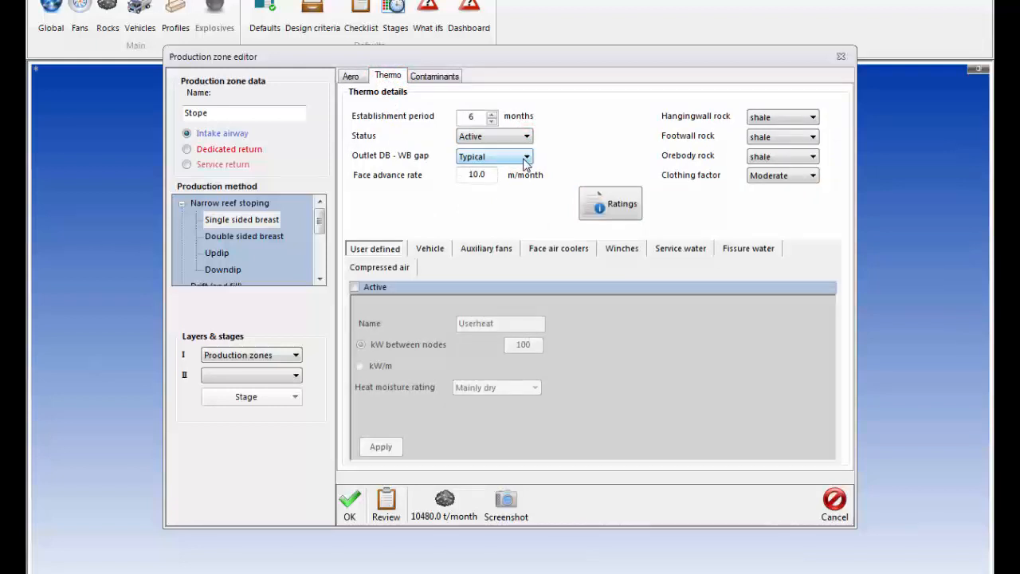
pyautogui.click(526, 157)
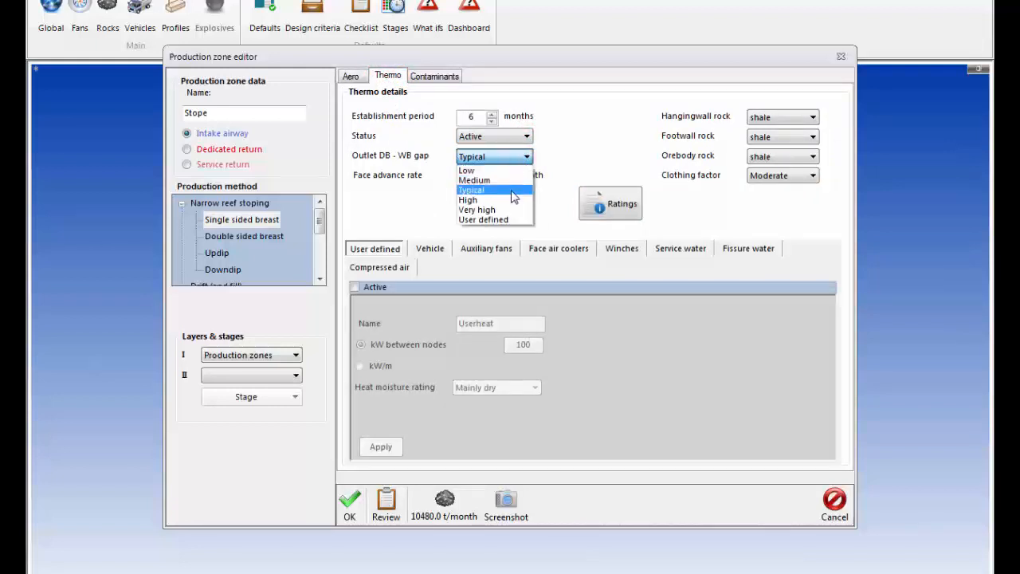
pyautogui.click(512, 182)
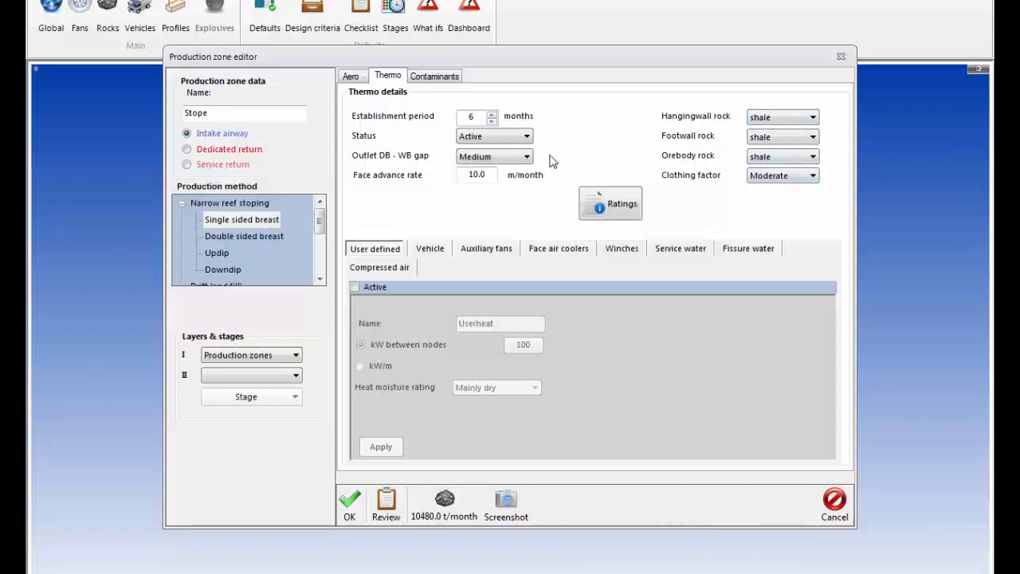
# Activate winches for the production zone with a 30 kW motor rating and Heavy machine work-cycle rating, and apply them.
pyautogui.click(623, 250)
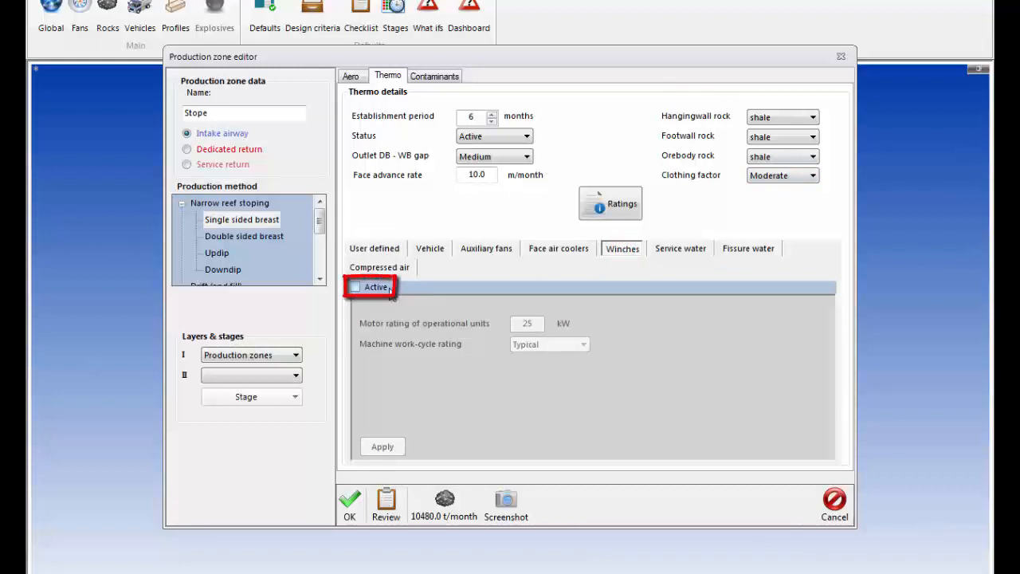
pyautogui.click(357, 288)
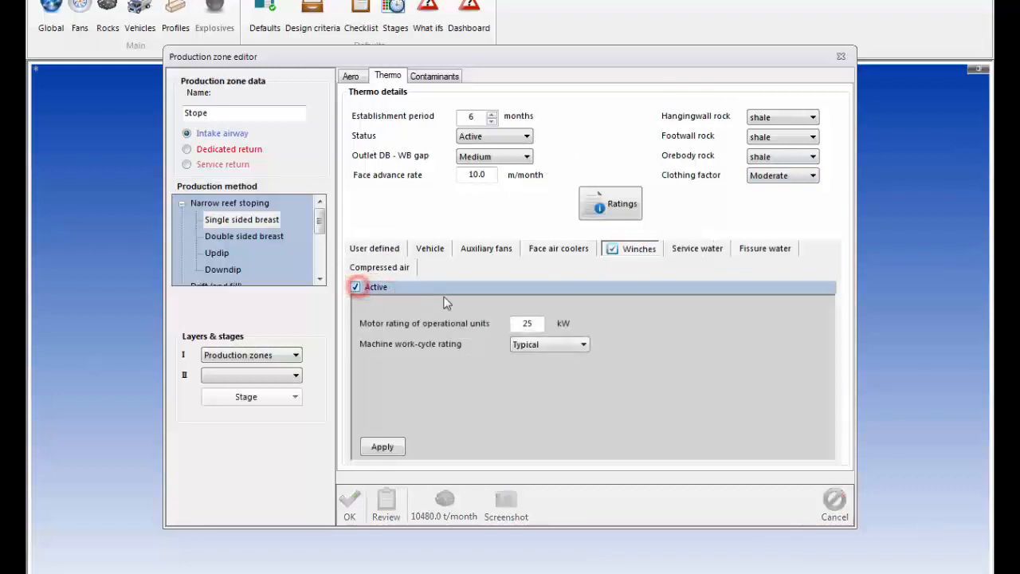
pyautogui.doubleClick(528, 322)
pyautogui.write('30')
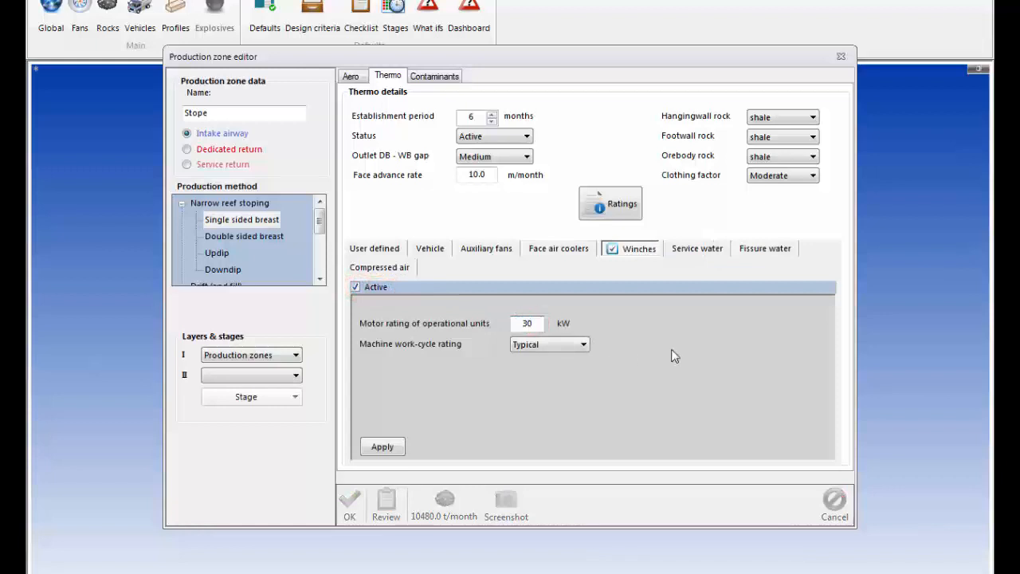
pyautogui.click(558, 344)
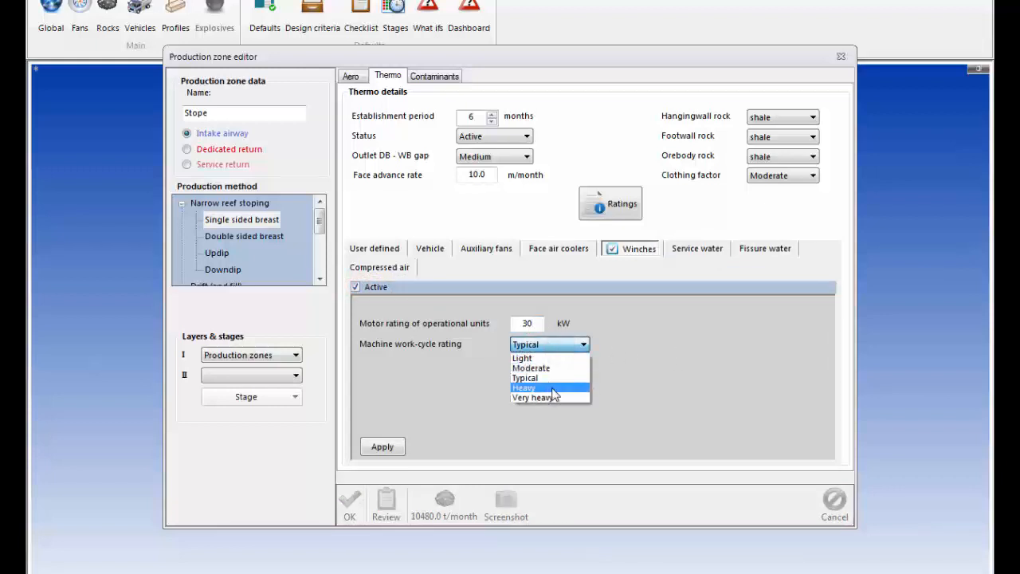
pyautogui.click(552, 389)
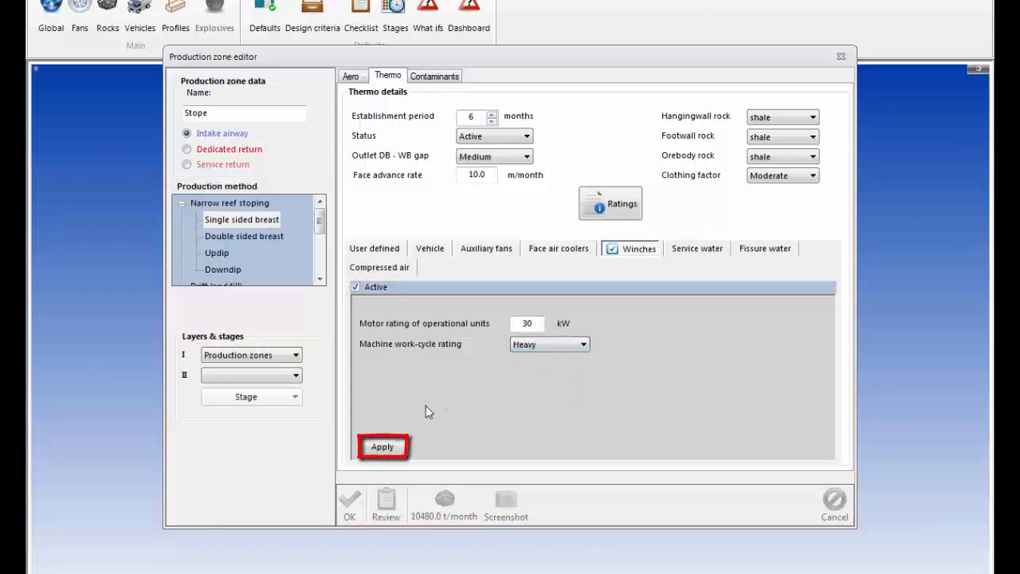
pyautogui.click(389, 446)
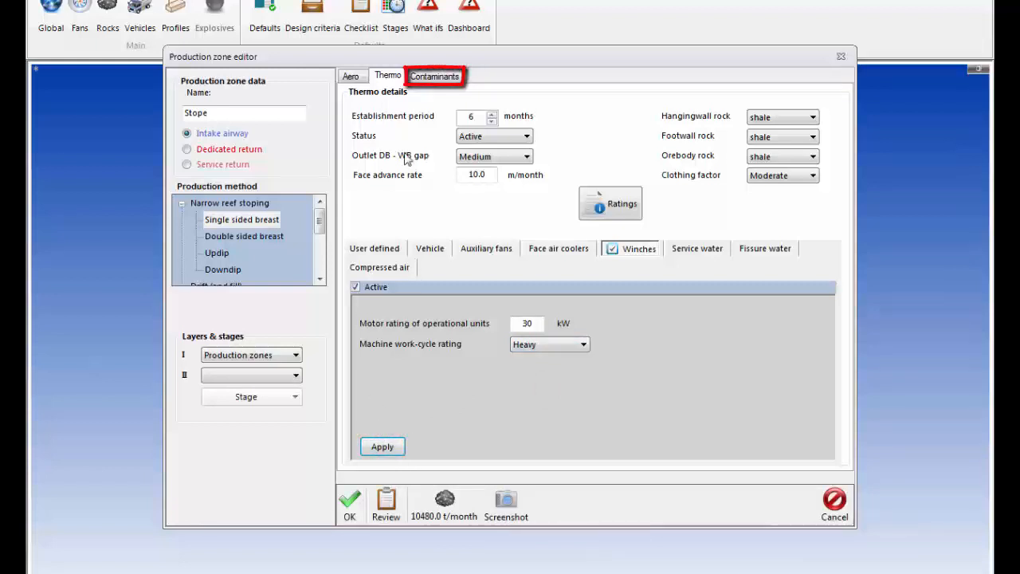
# Activate a dust contaminant of 110 mg/s for the production zone, apply it and accept the production zone defaults.
pyautogui.click(444, 80)
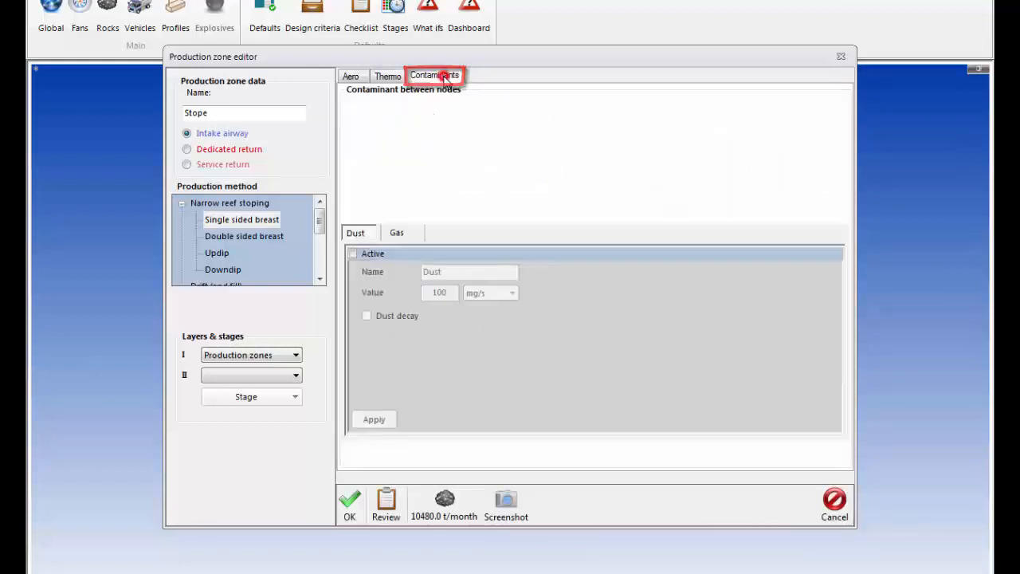
pyautogui.click(352, 254)
pyautogui.doubleClick(448, 292)
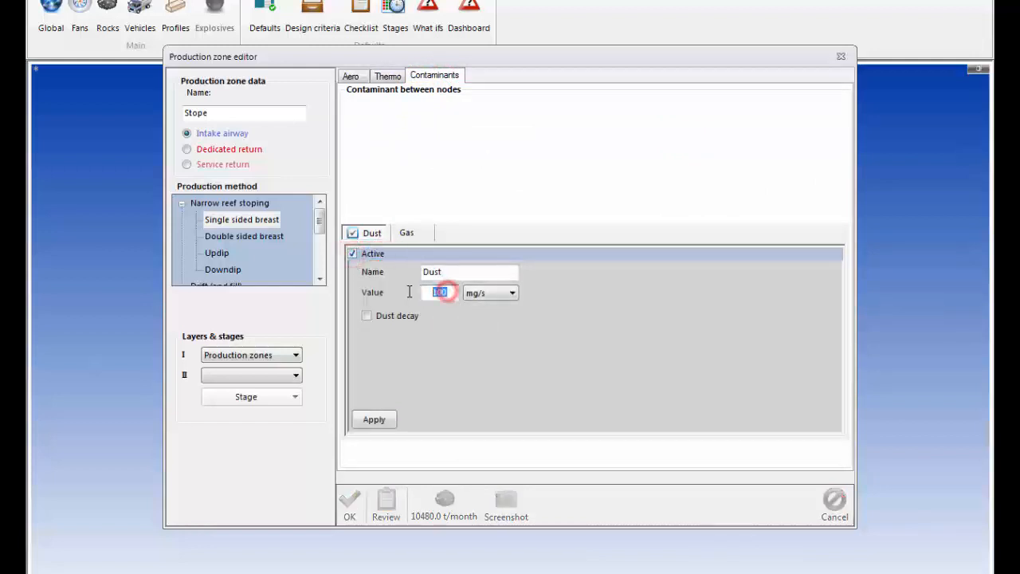
pyautogui.write('1')
pyautogui.click(513, 293)
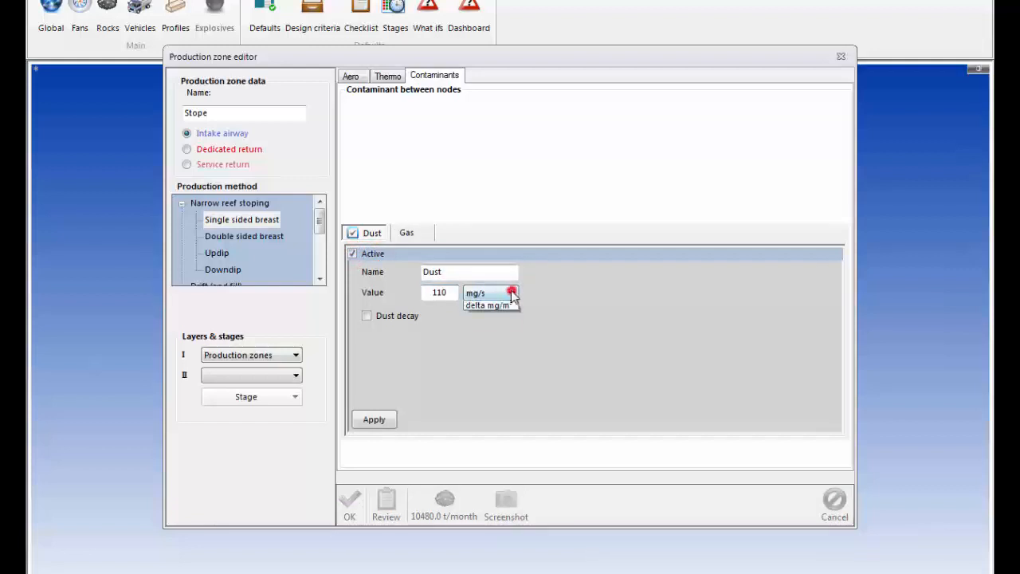
pyautogui.click(507, 303)
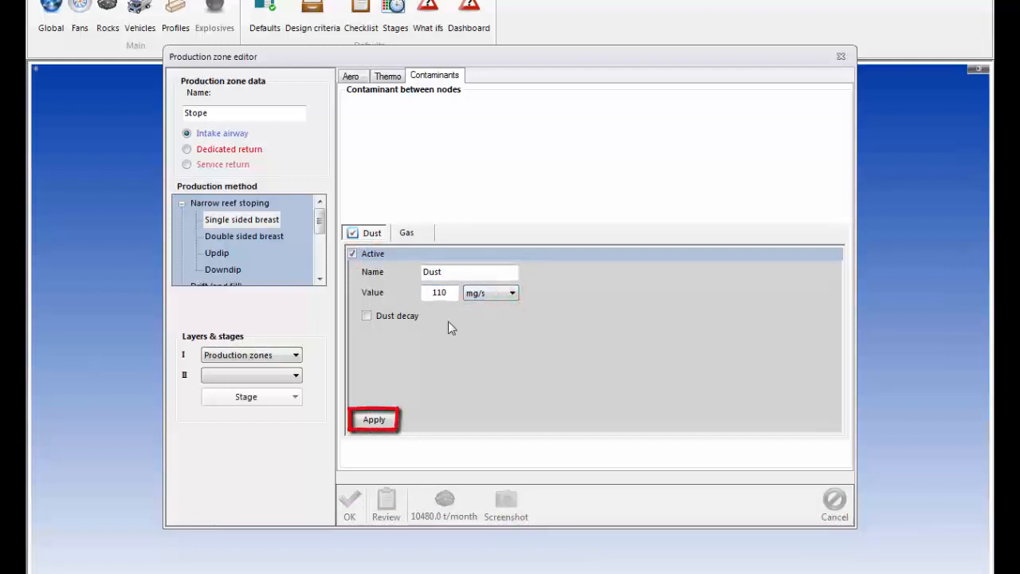
pyautogui.click(385, 420)
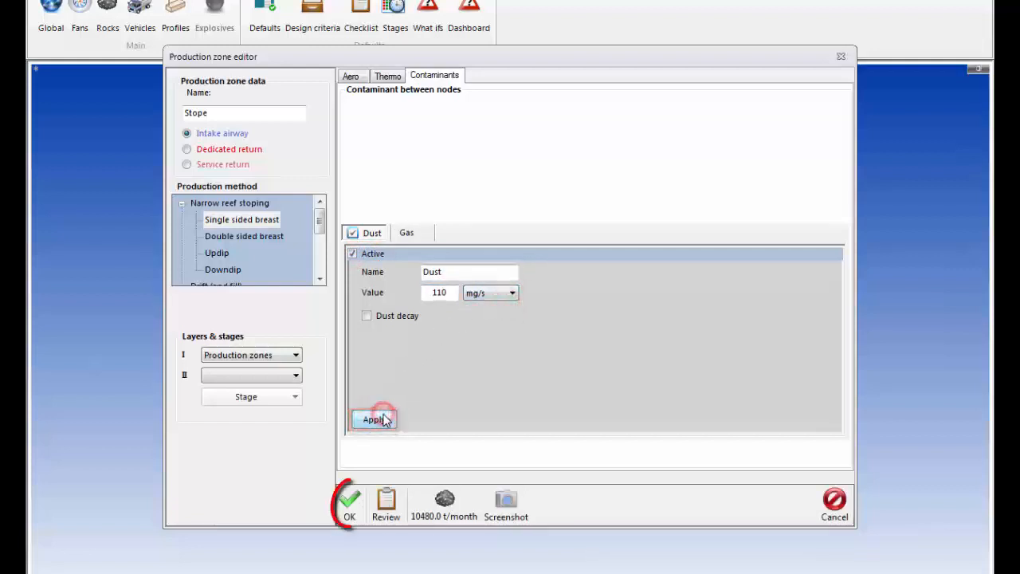
pyautogui.click(351, 506)
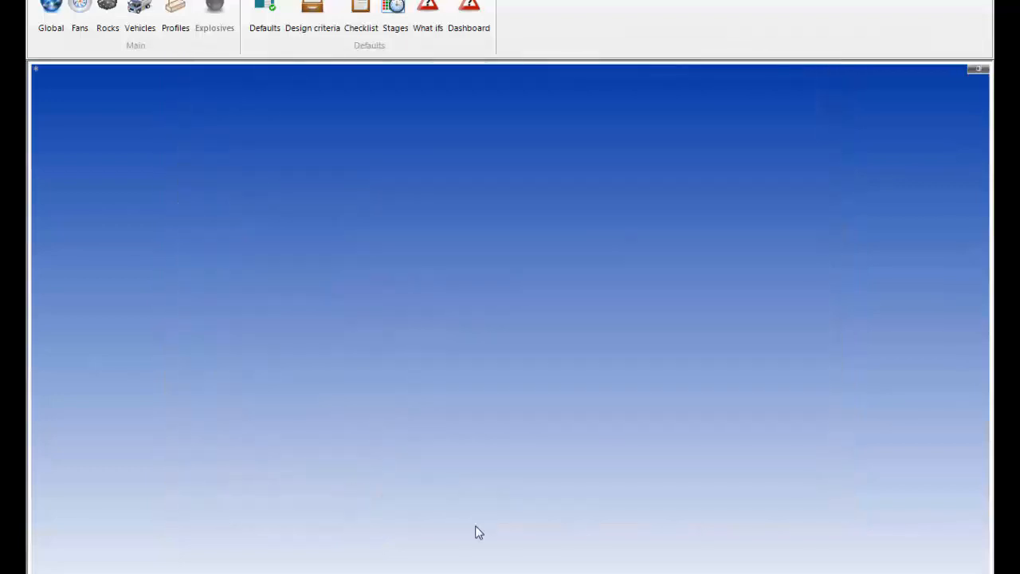